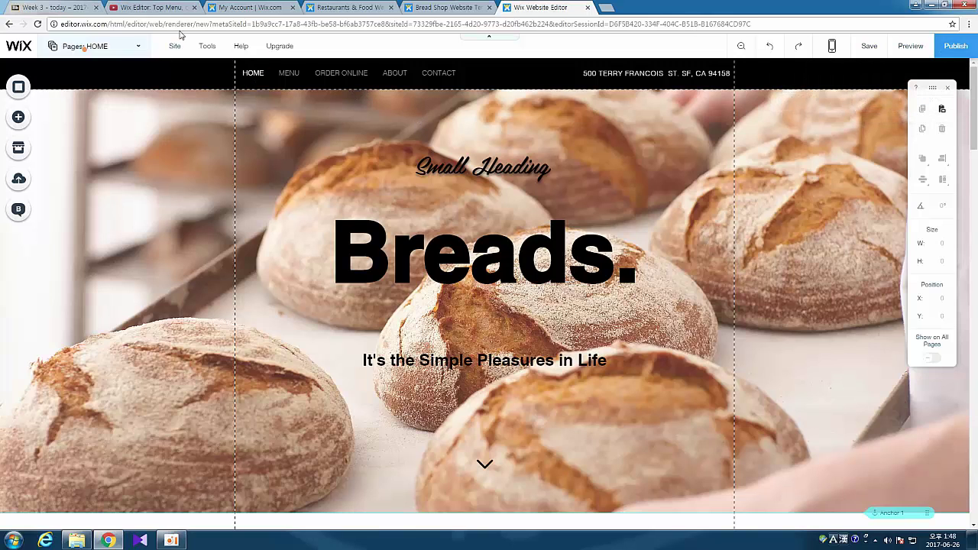
Try to view the site history, and dismiss the request to save the site first
mouse_move(178, 48)
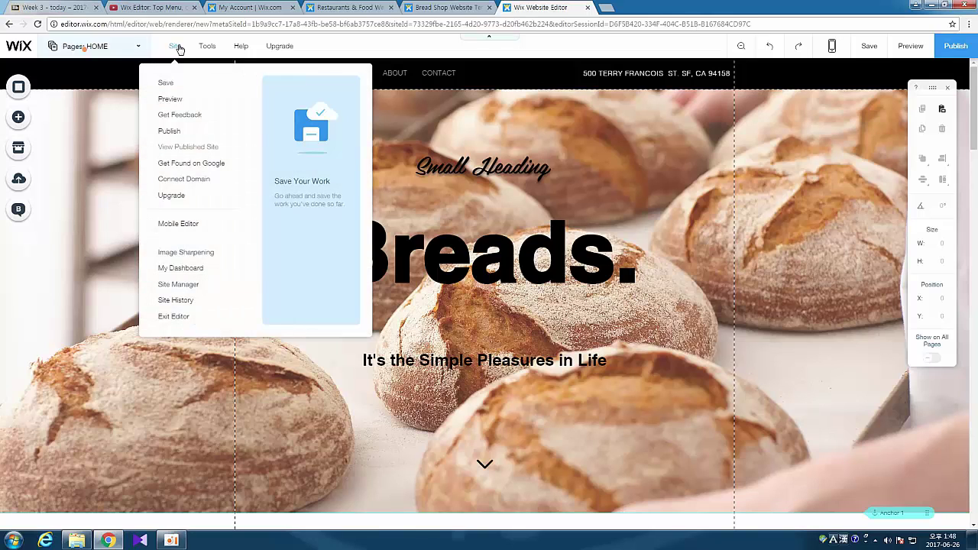
click(175, 300)
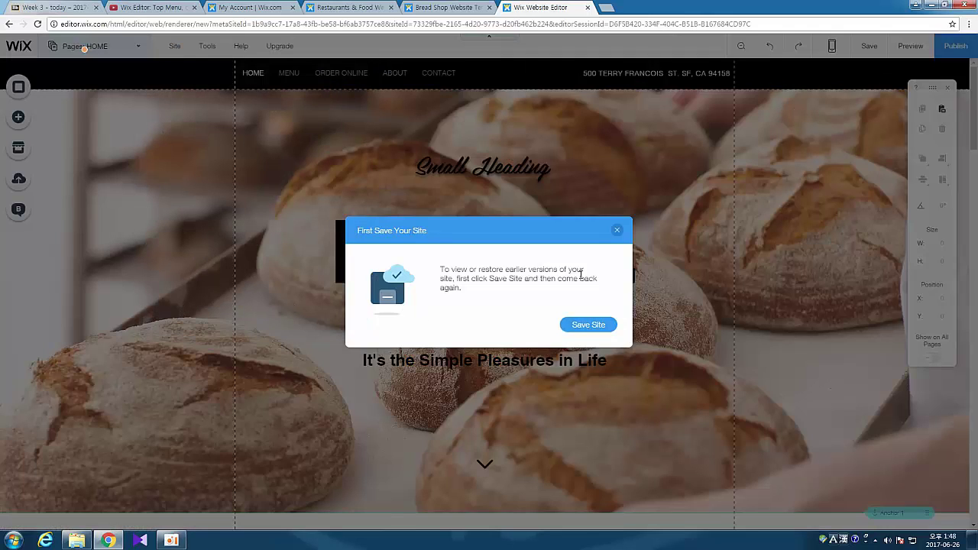
click(618, 233)
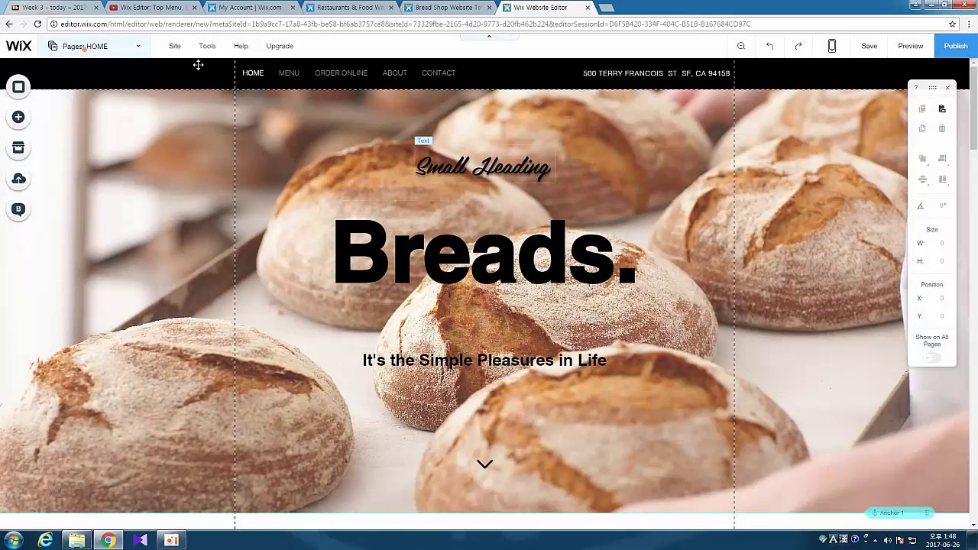
mouse_move(176, 47)
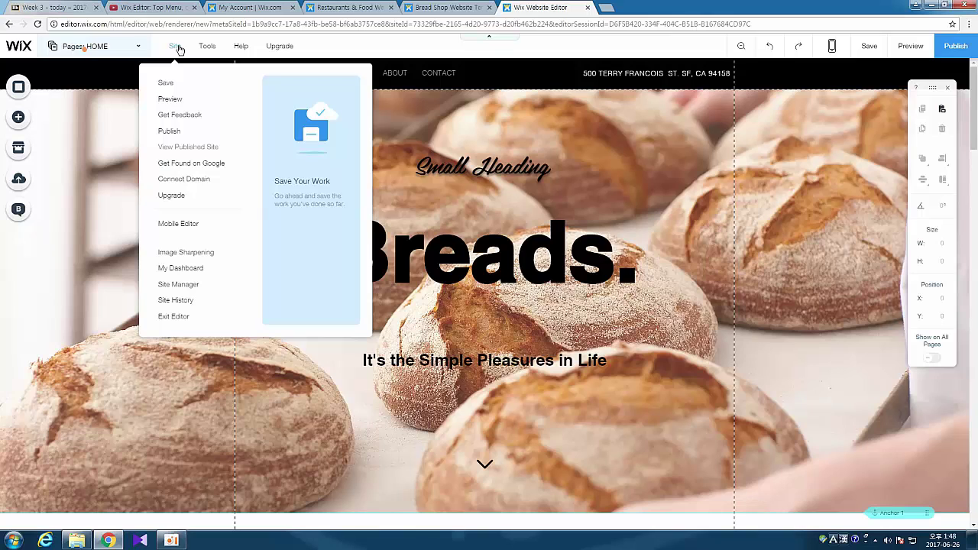
Hide the floating editing toolbar and show it again, twice in a row
mouse_move(208, 50)
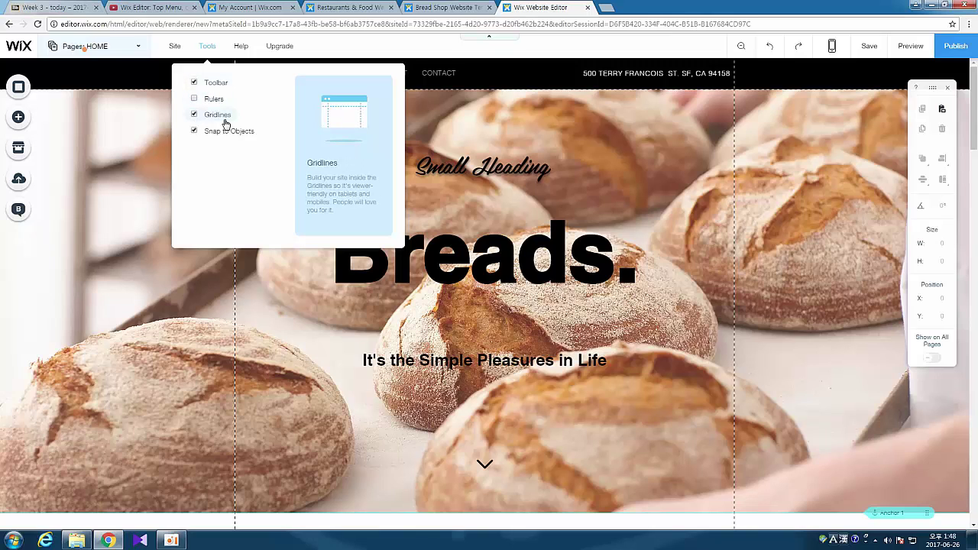
click(194, 83)
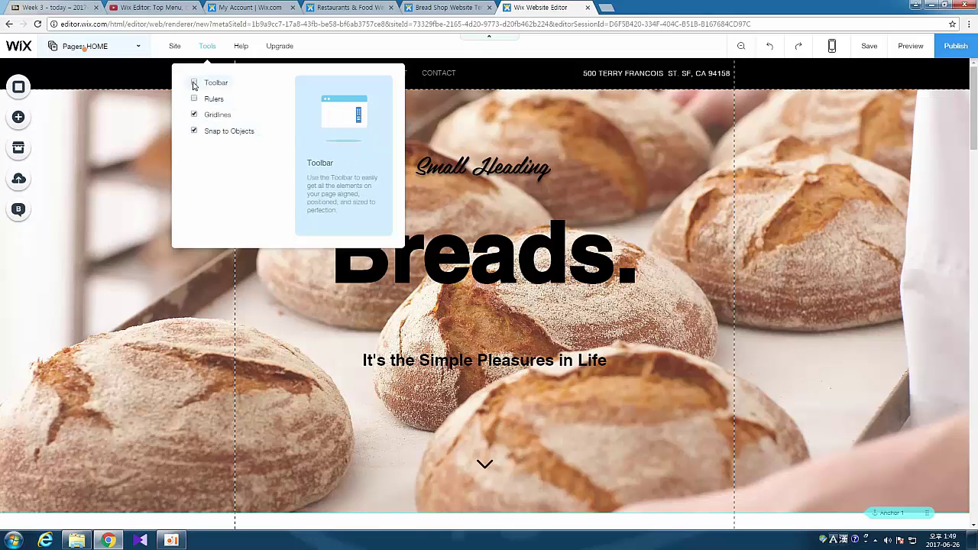
click(194, 84)
click(194, 83)
click(195, 83)
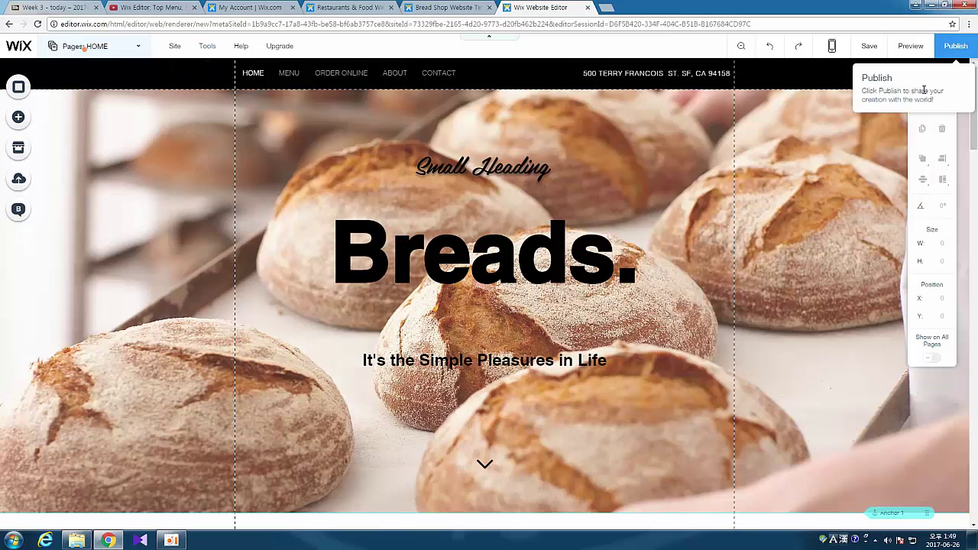
Select the "Breads." heading and move the floating toolbar inward, closer to the heading
drag(933, 87, 838, 118)
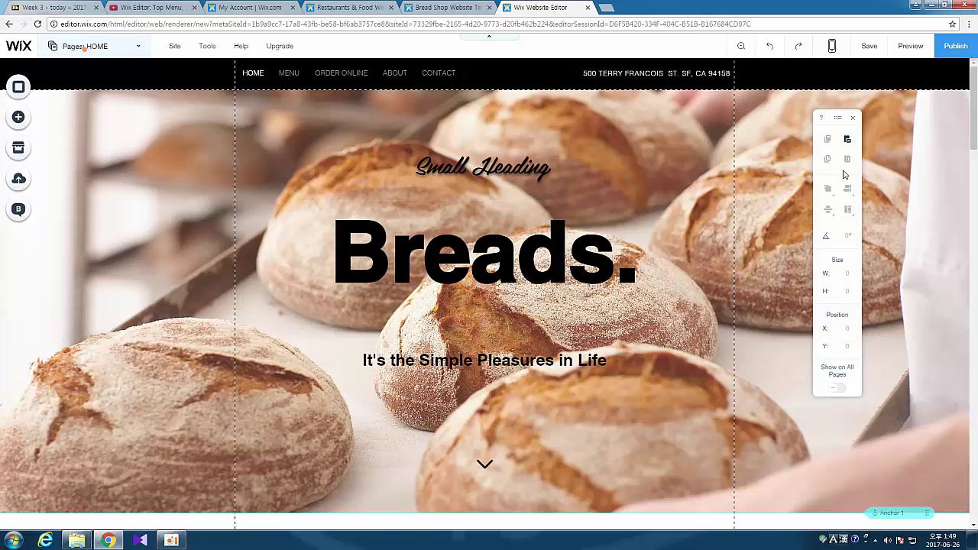
click(480, 237)
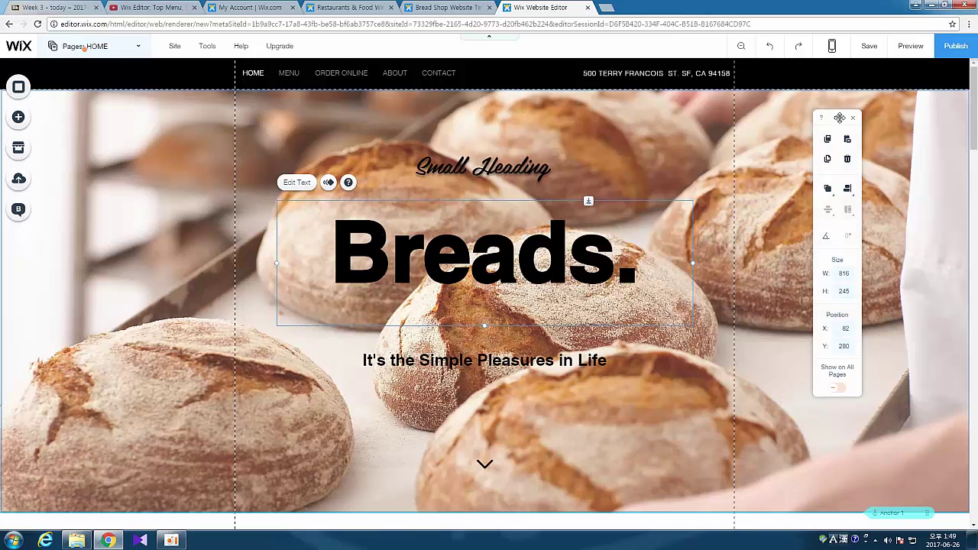
drag(838, 117, 790, 133)
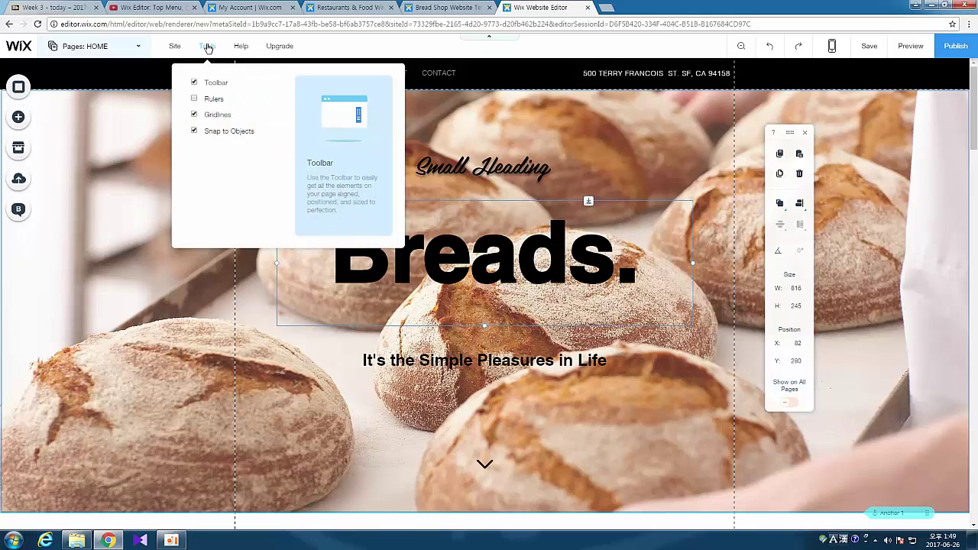
Show the rulers and place vertical guides at about 248 px and 734 px, plus a horizontal guide along the tagline below "Breads."
click(213, 100)
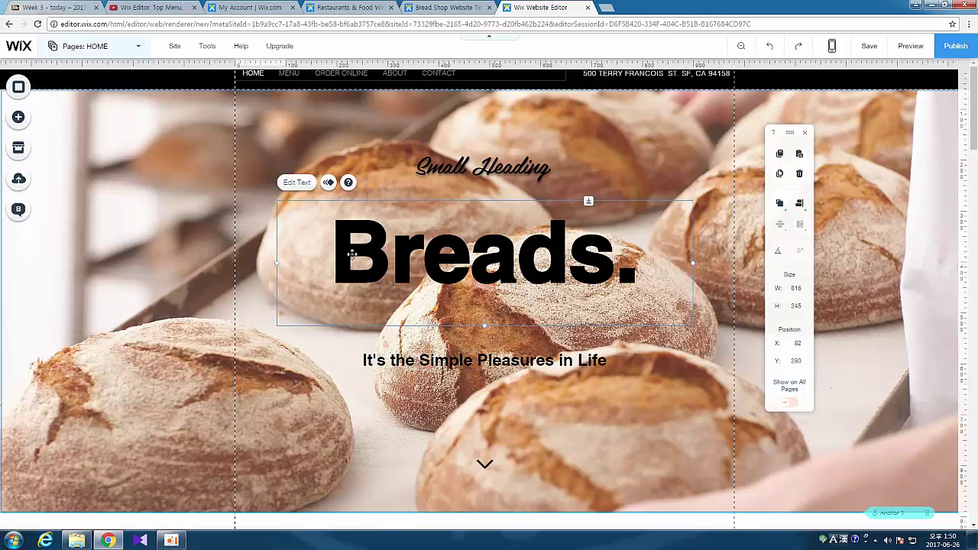
click(353, 64)
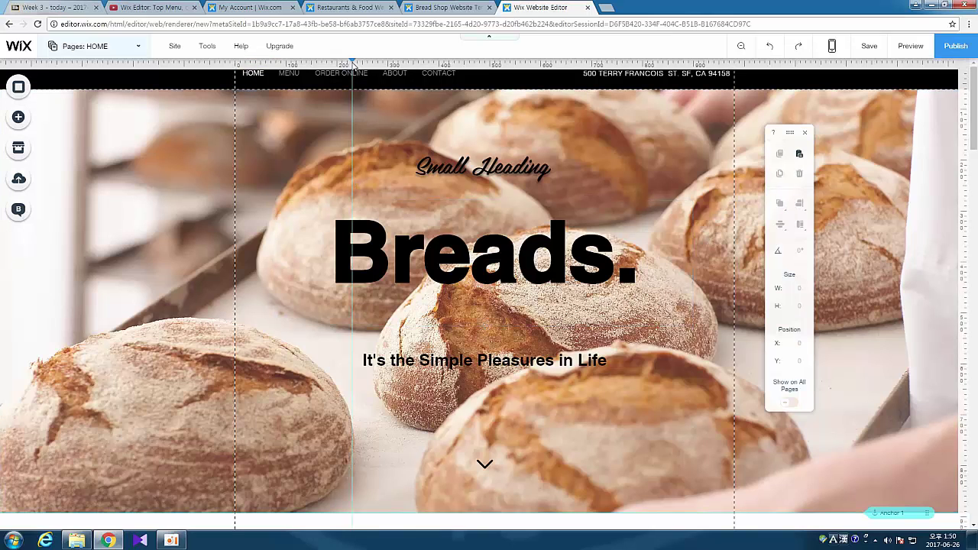
drag(354, 61, 361, 61)
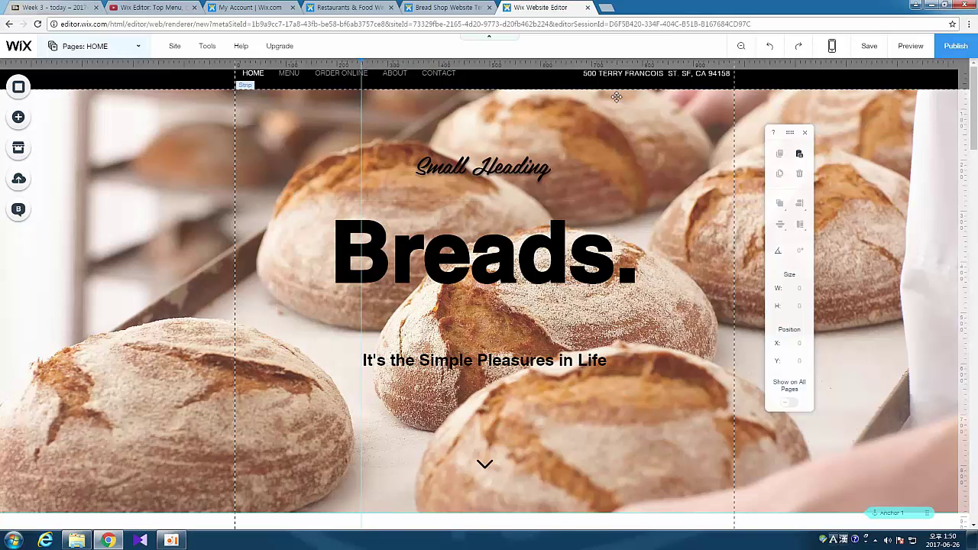
click(614, 62)
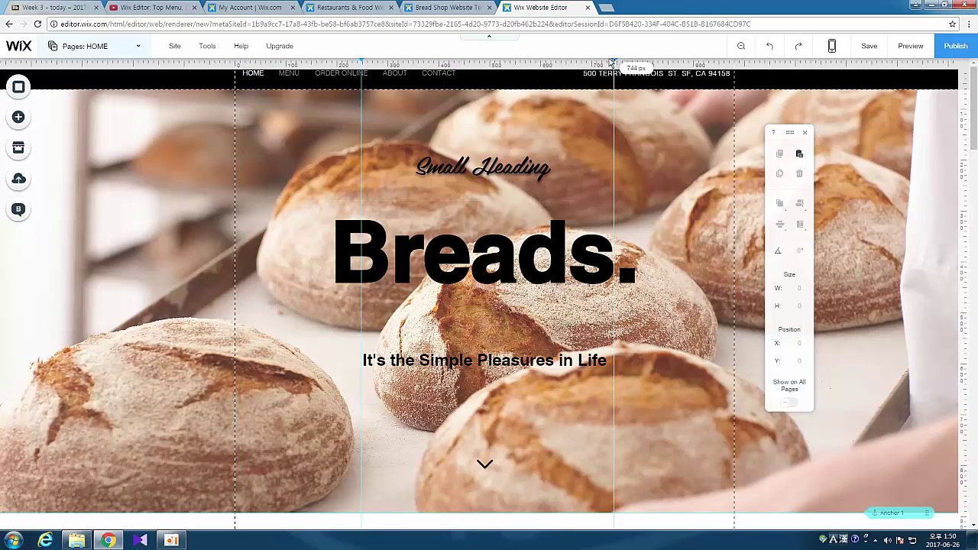
drag(613, 63, 609, 63)
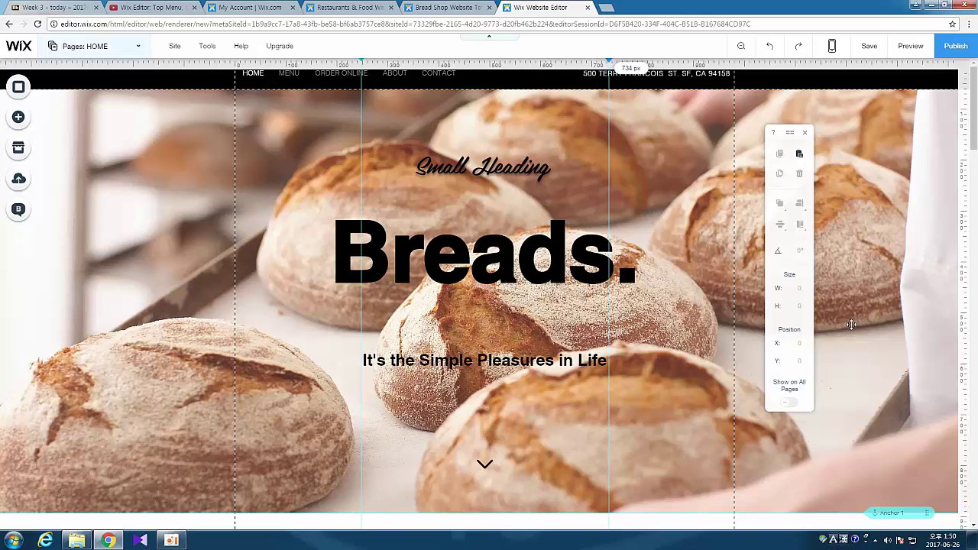
click(964, 381)
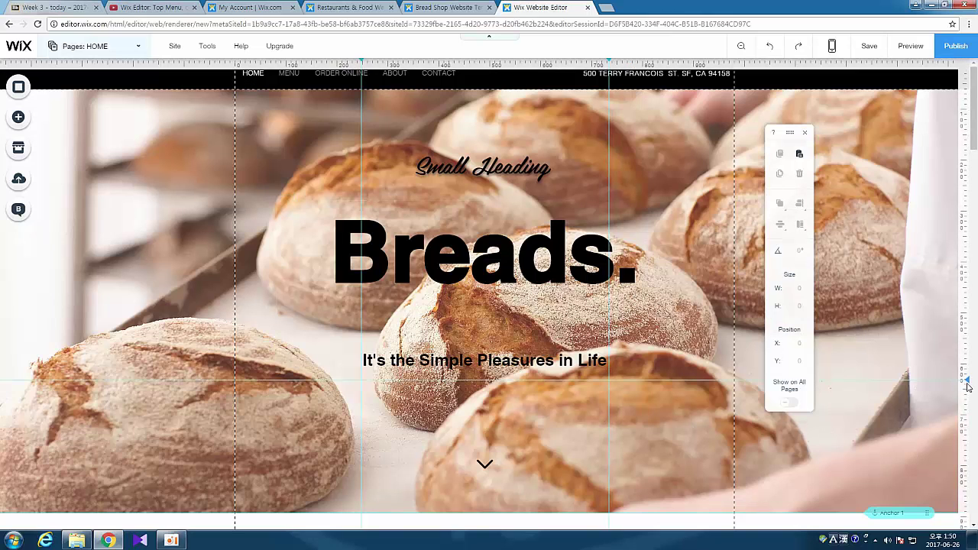
drag(965, 380, 966, 367)
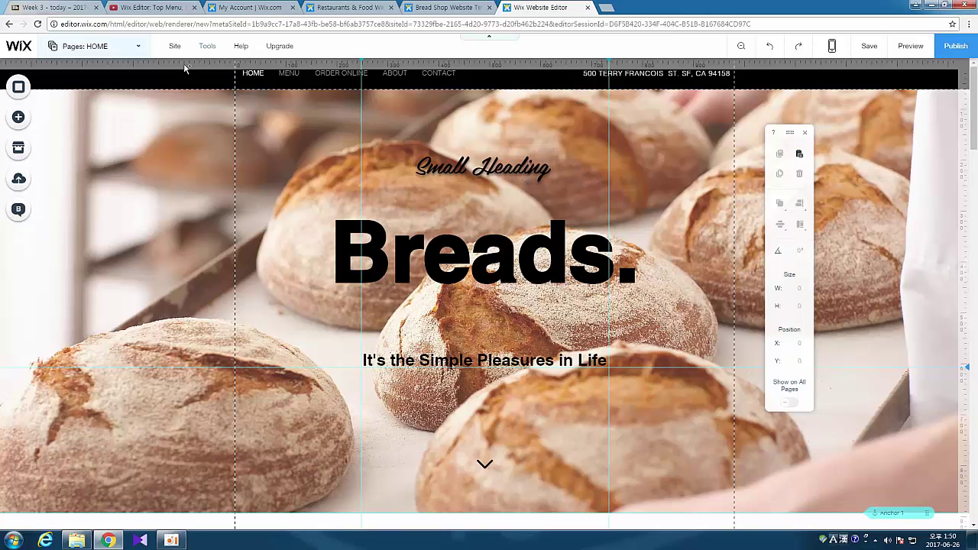
View the MENU, ORDER ONLINE, ABOUT and CONTACT pages in turn, and return to the HOME page
click(94, 47)
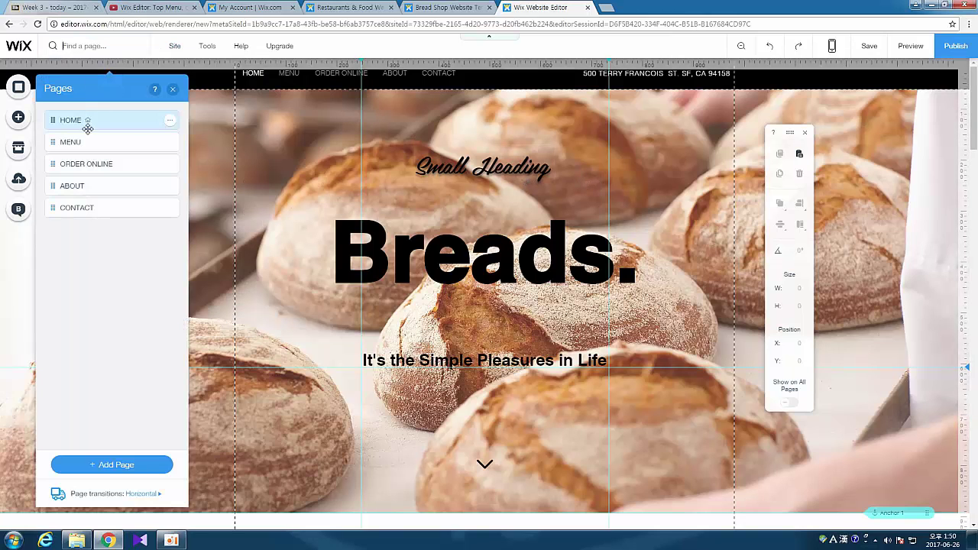
click(70, 142)
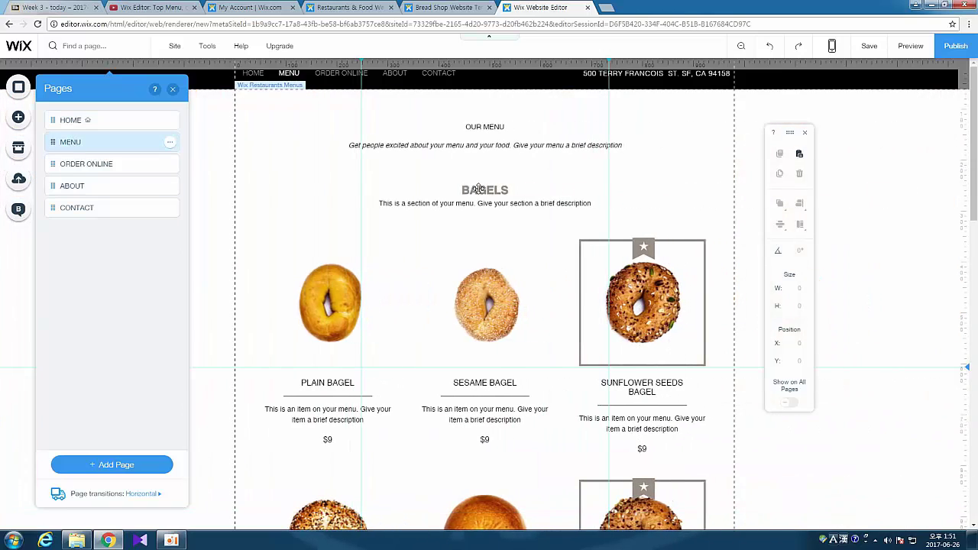
click(65, 167)
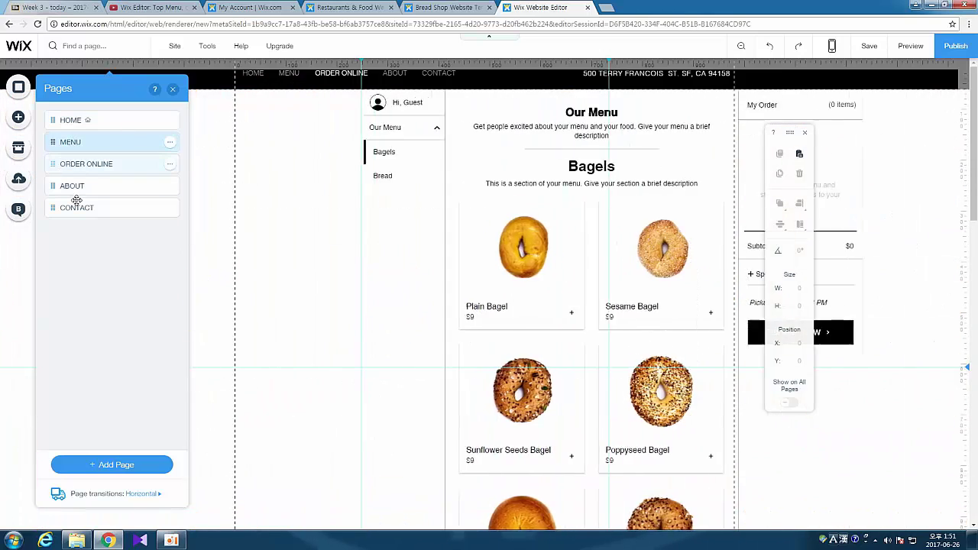
click(77, 186)
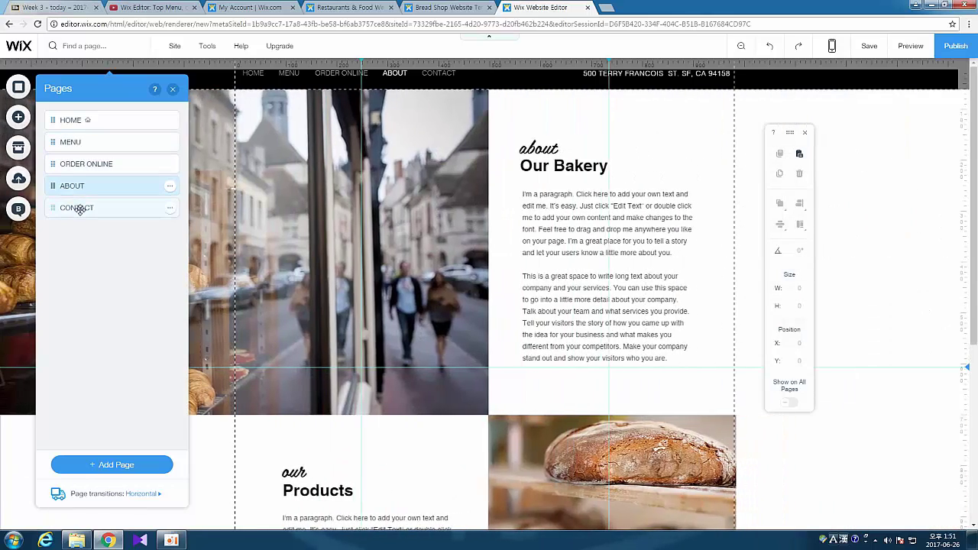
click(77, 208)
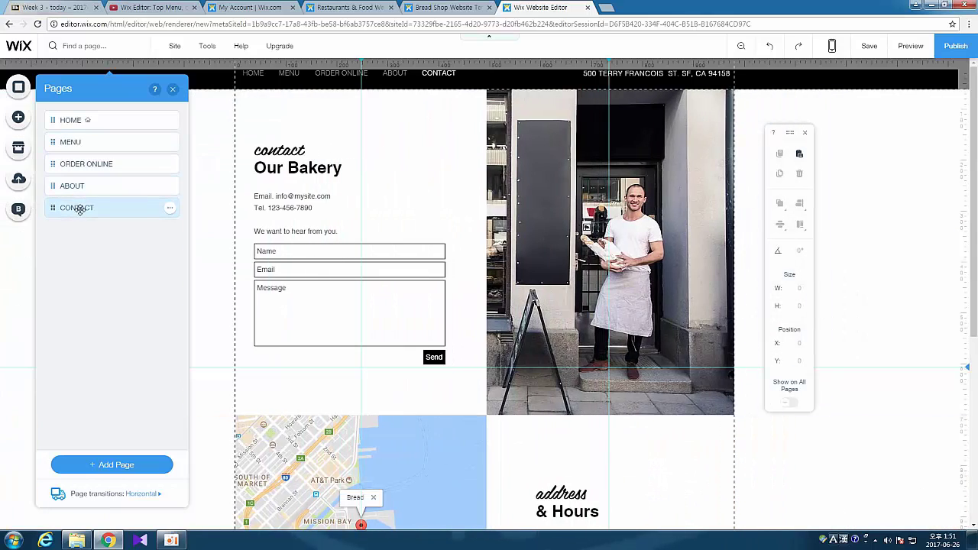
click(70, 120)
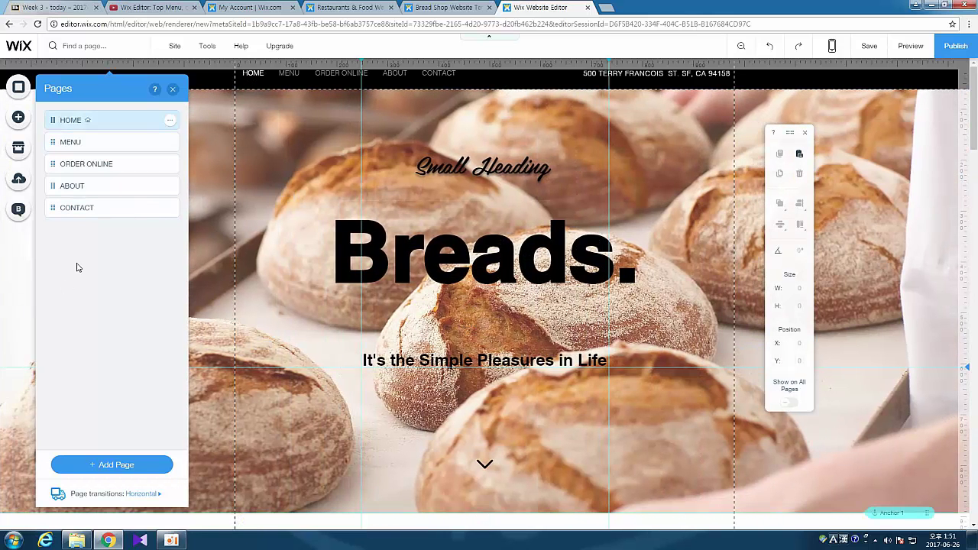
click(172, 89)
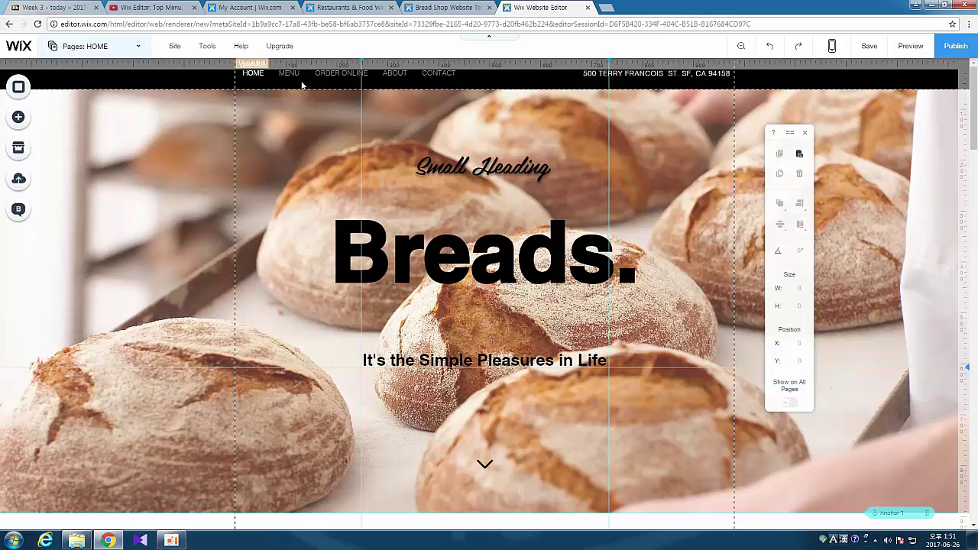
Hide the rulers, and turn the gridlines off and back on
mouse_move(208, 50)
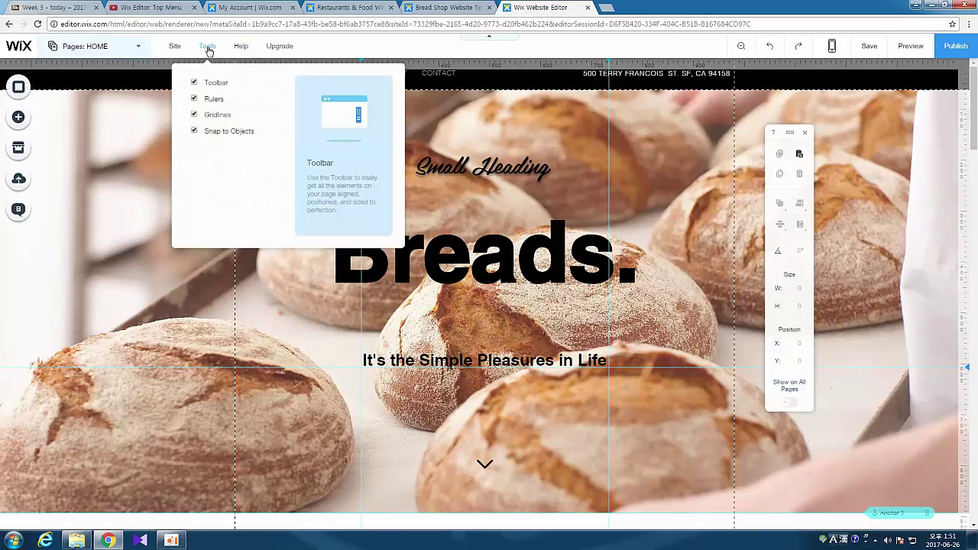
click(214, 100)
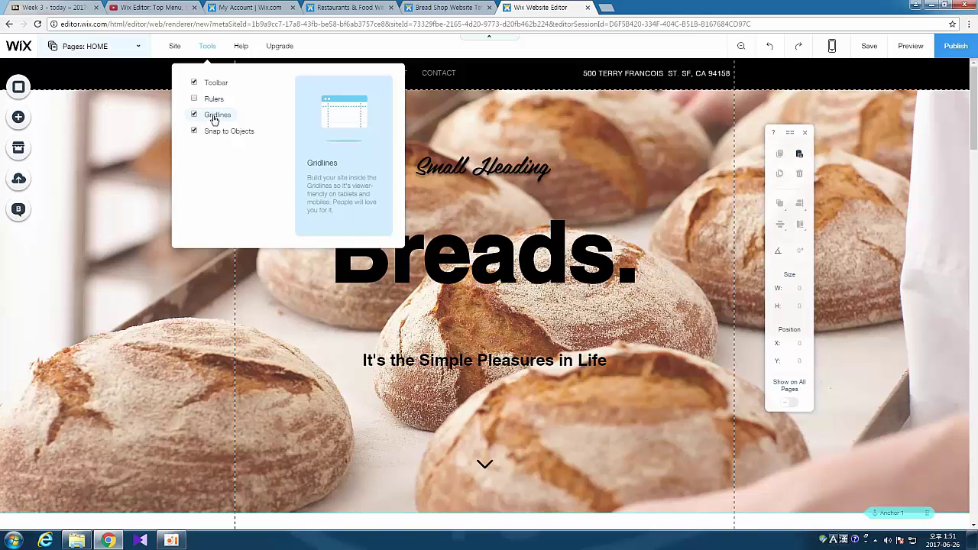
click(215, 115)
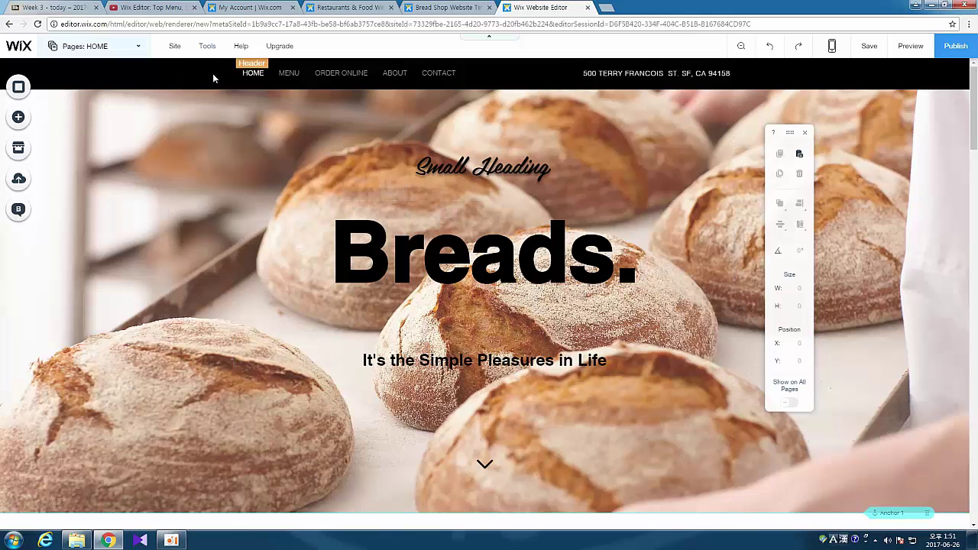
mouse_move(205, 48)
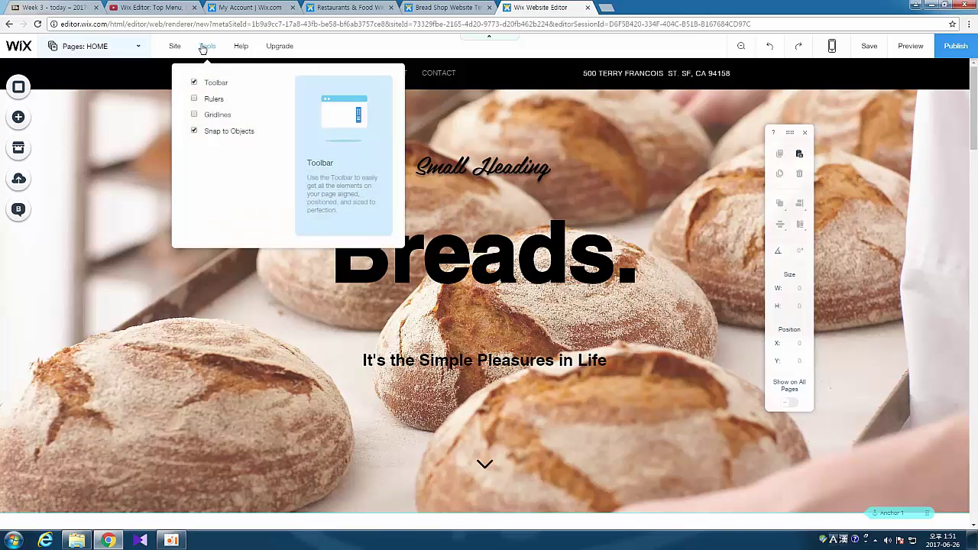
click(207, 116)
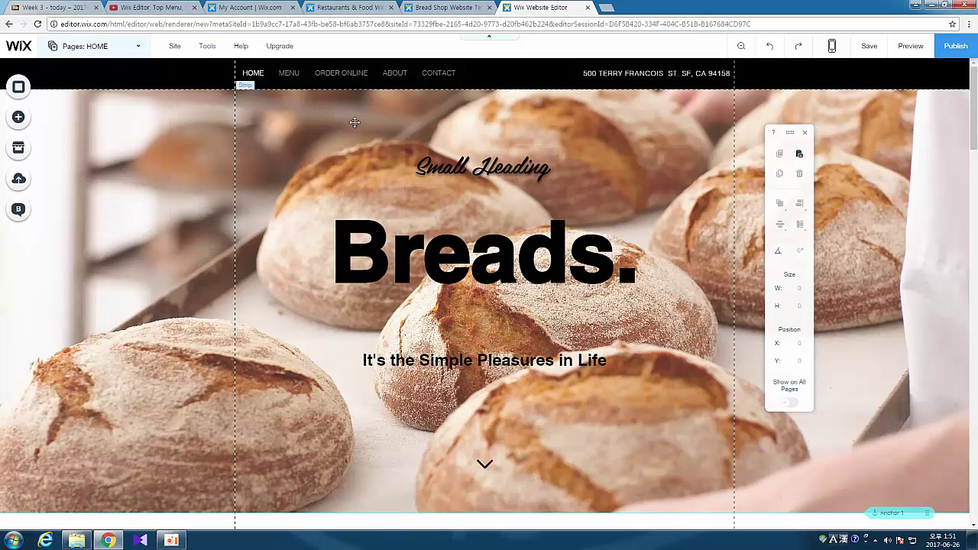
Examine how the HOME page's sections sit against the vertical gridlines, from the header down to the footer
scroll(640, 182, down, 5)
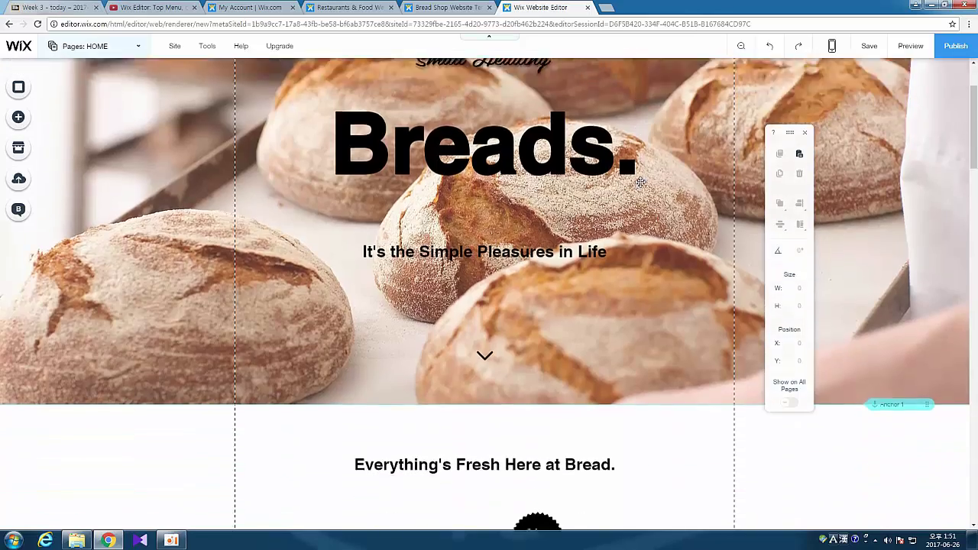
scroll(640, 182, down, 2)
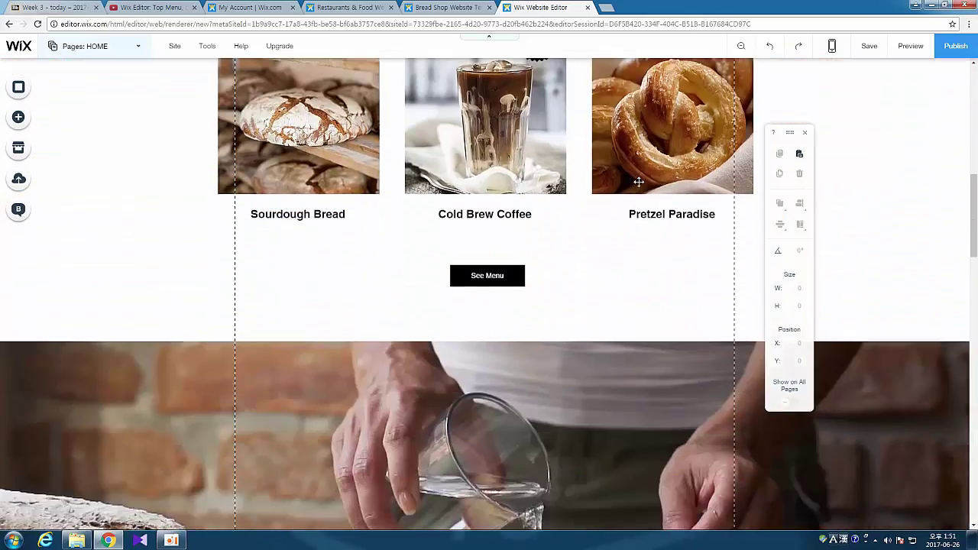
scroll(640, 178, up, 8)
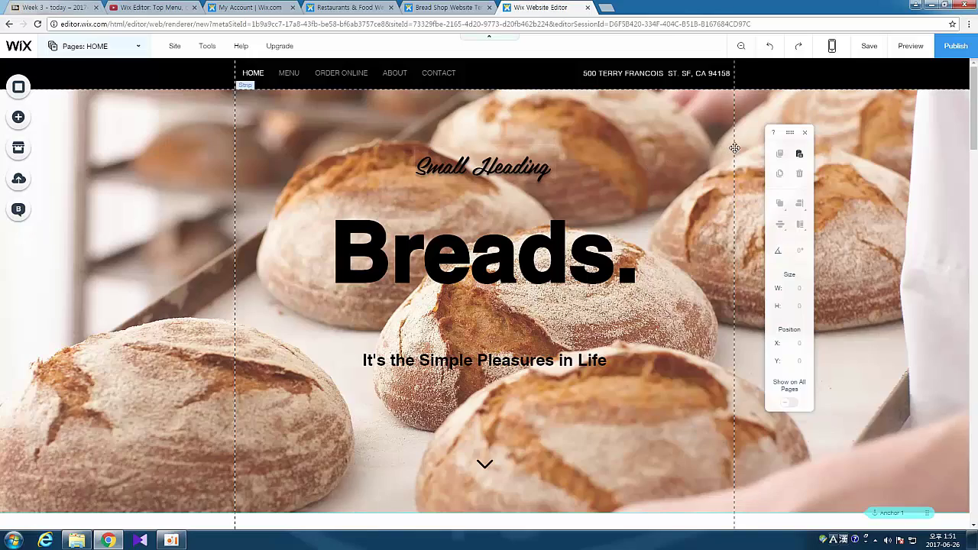
scroll(734, 148, down, 20)
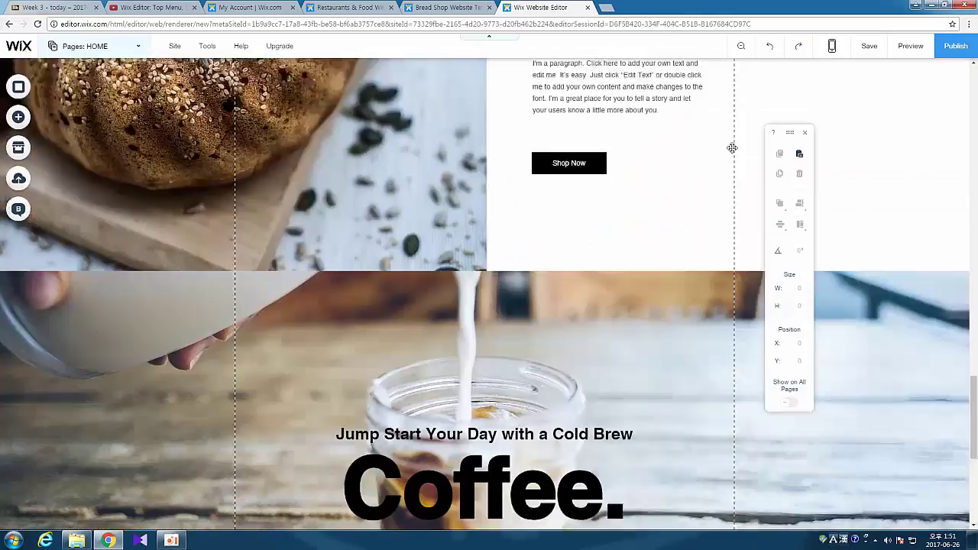
scroll(732, 148, down, 5)
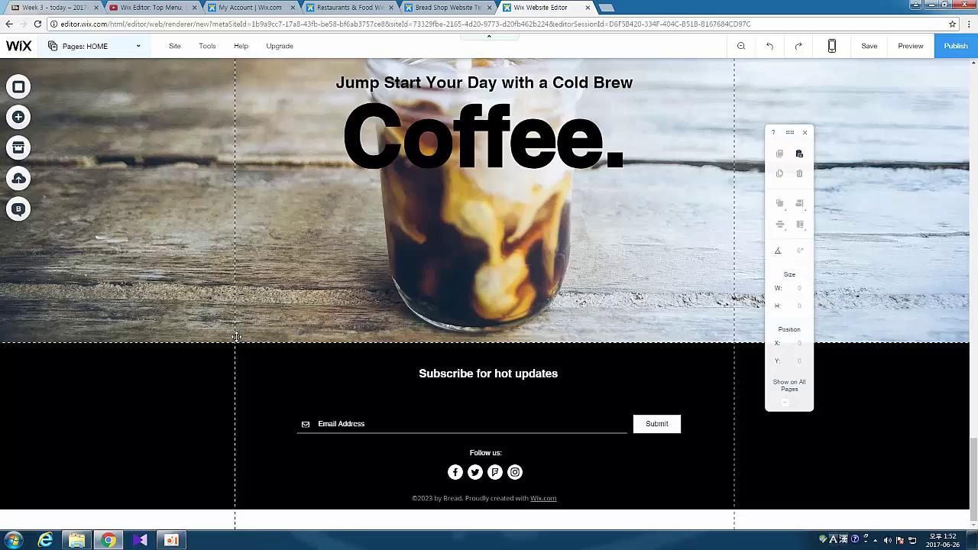
scroll(237, 337, up, 20)
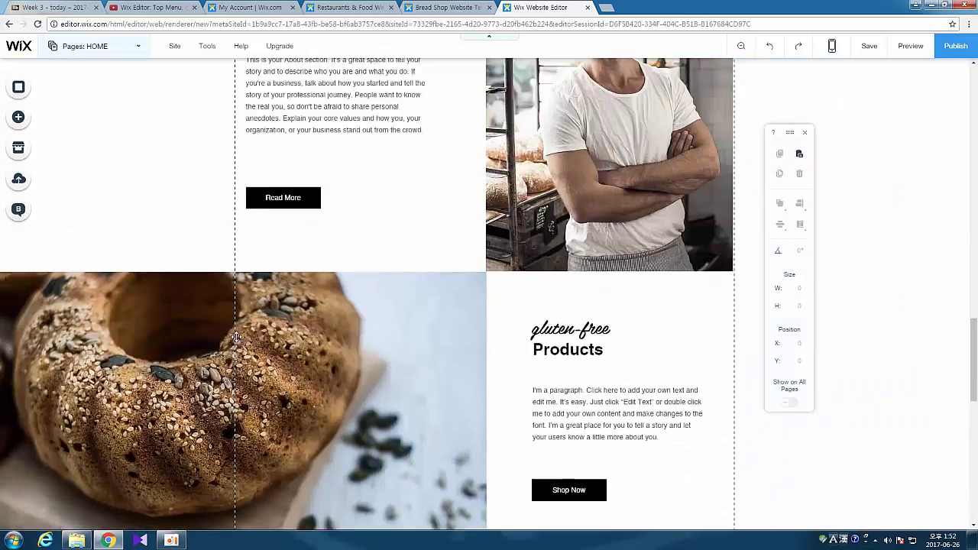
Move the "Small Heading" text above "Breads." with Snap to Objects, centring it at about X 353, Y 172
scroll(237, 338, up, 10)
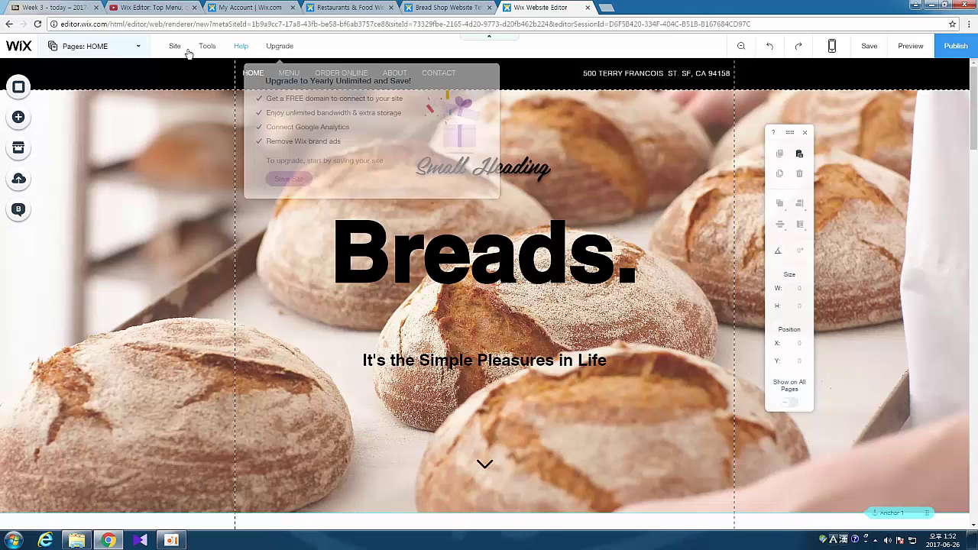
mouse_move(208, 47)
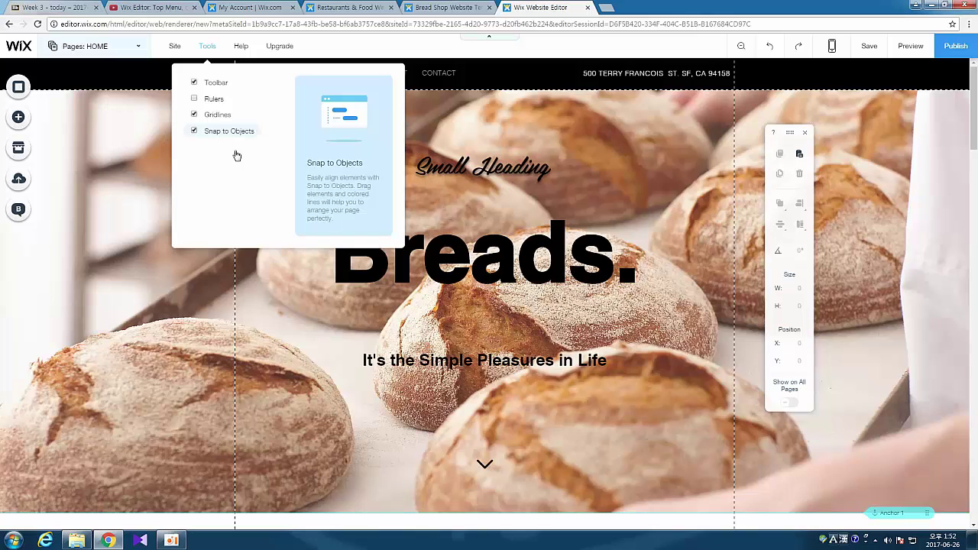
click(407, 171)
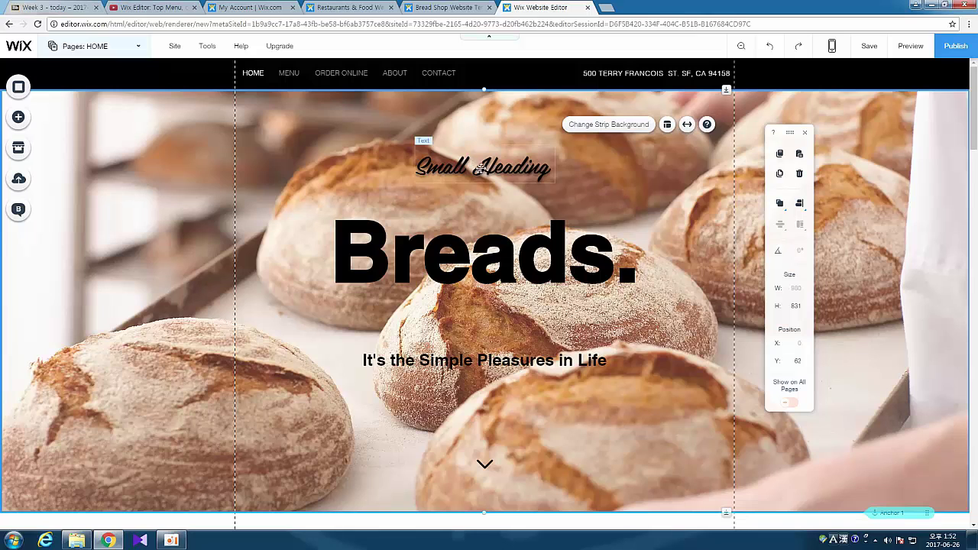
mouse_move(468, 172)
mouse_down()
mouse_move(520, 168)
mouse_move(485, 170)
mouse_up()
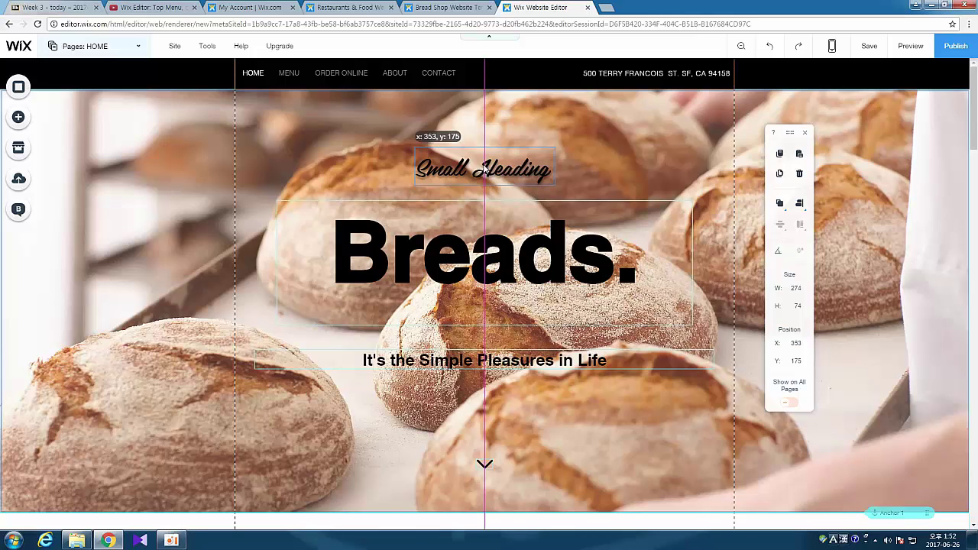
drag(485, 170, 487, 166)
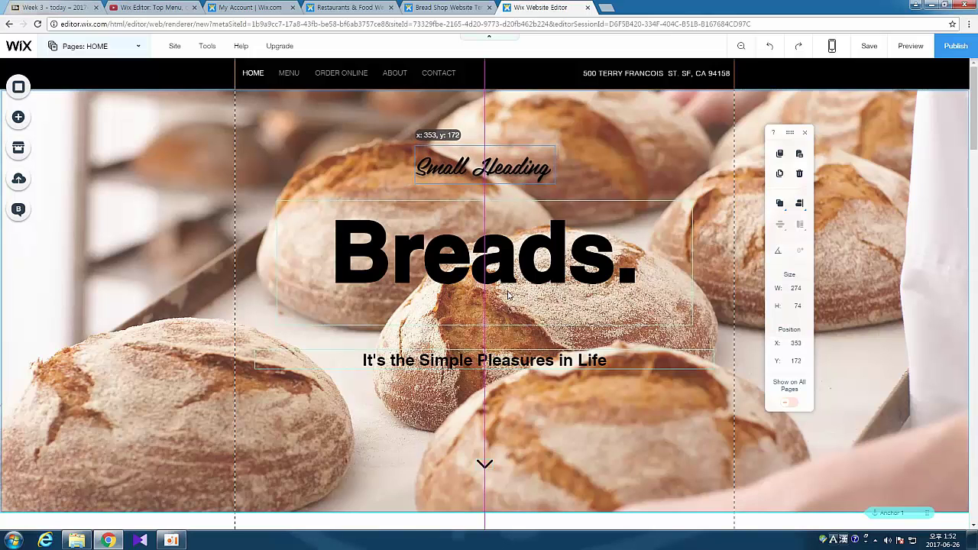
Move the header's navigation menu to about X -8, Y 15, in line with the address text, and deselect it
click(451, 72)
drag(452, 71, 449, 77)
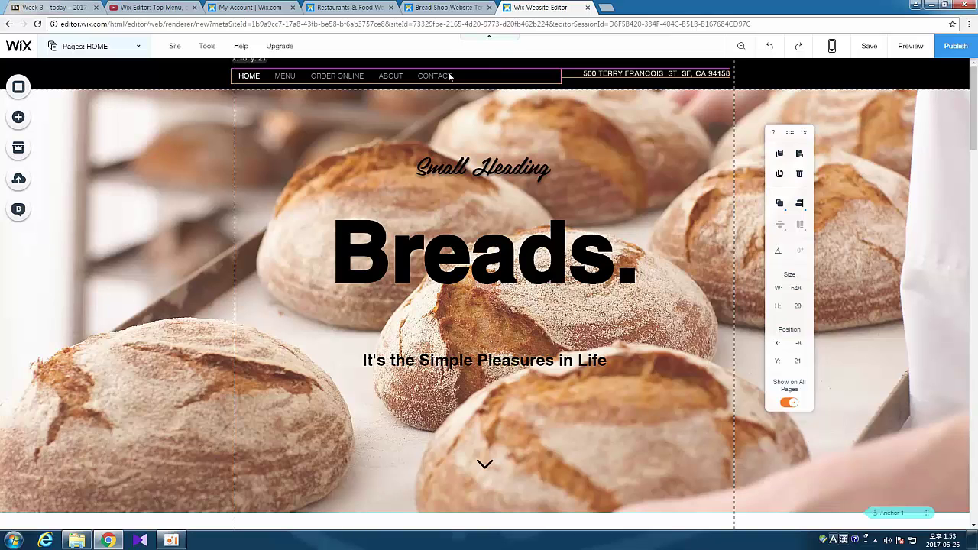
drag(450, 77, 448, 71)
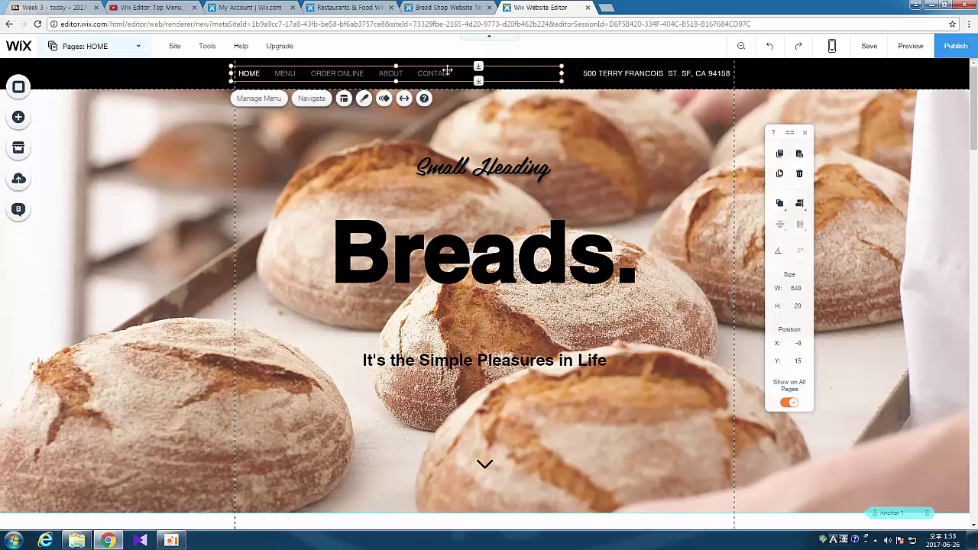
click(670, 162)
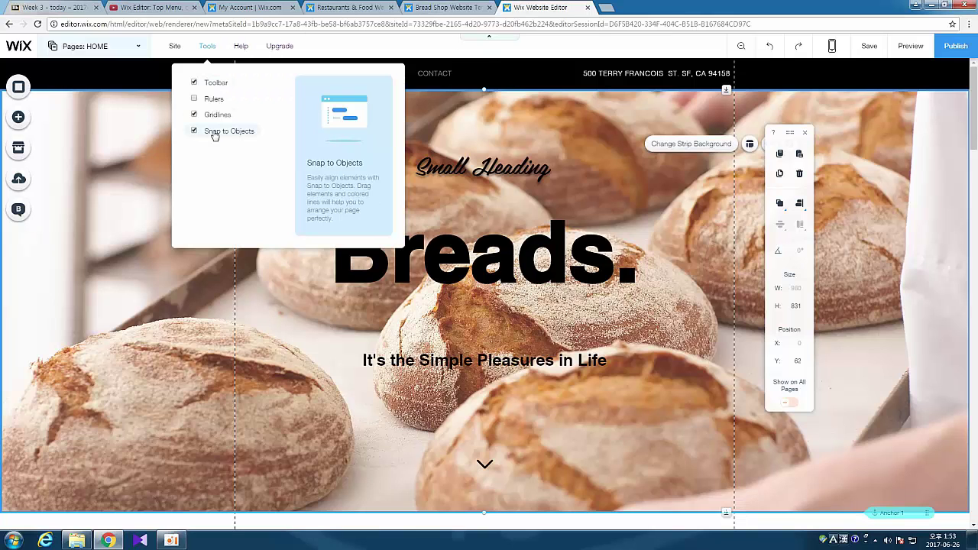
View the Tools options, the Help links and the Upgrade offer
click(195, 83)
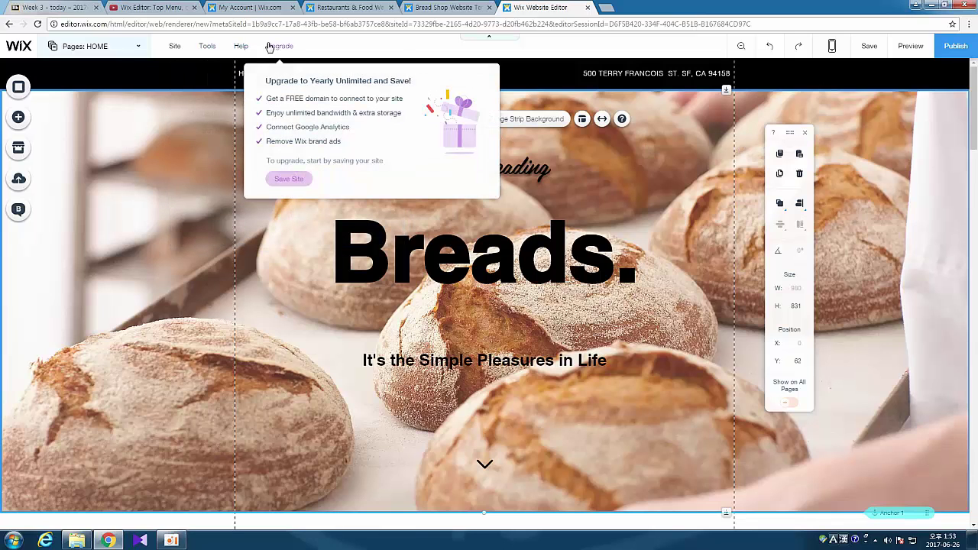
mouse_move(245, 49)
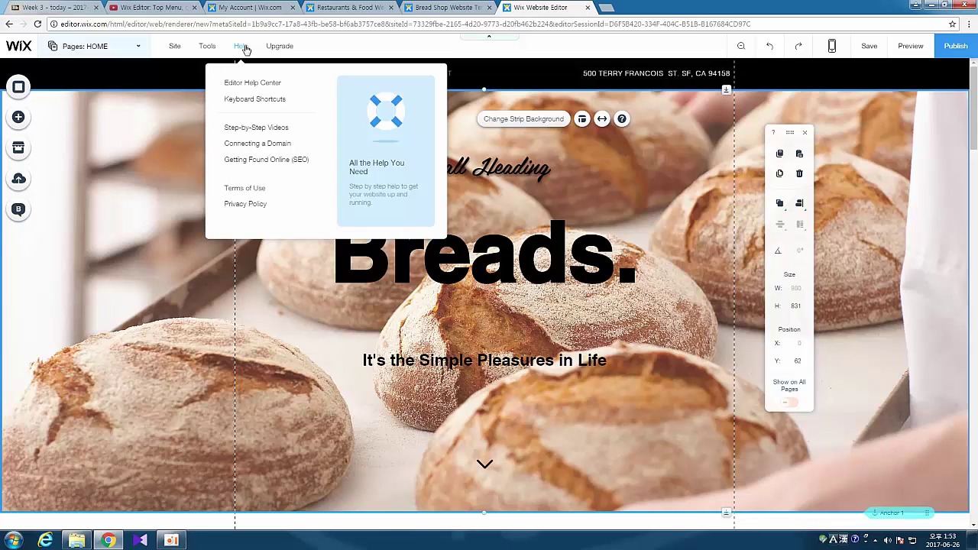
mouse_move(282, 51)
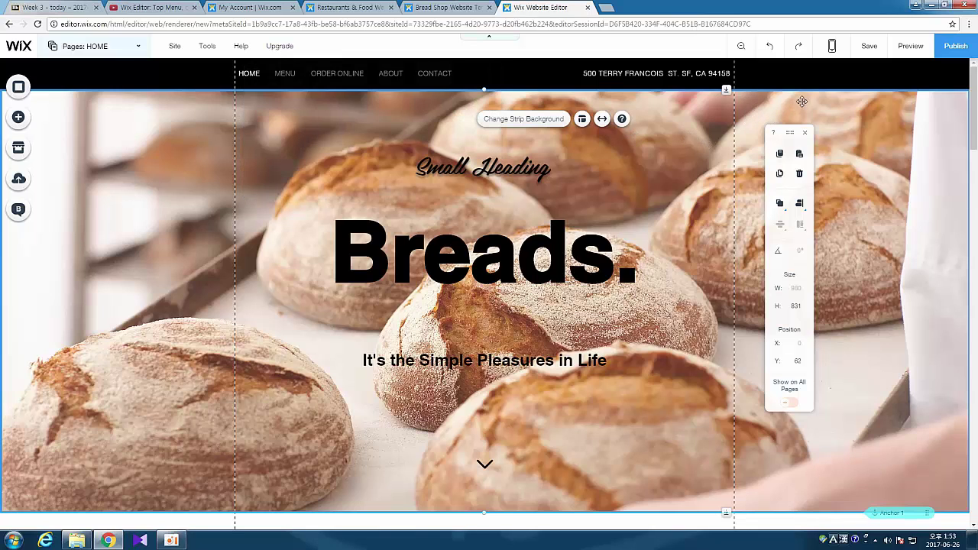
Zoom out to examine the whole HOME page layout down to the footer, and return to the normal editing view
click(741, 49)
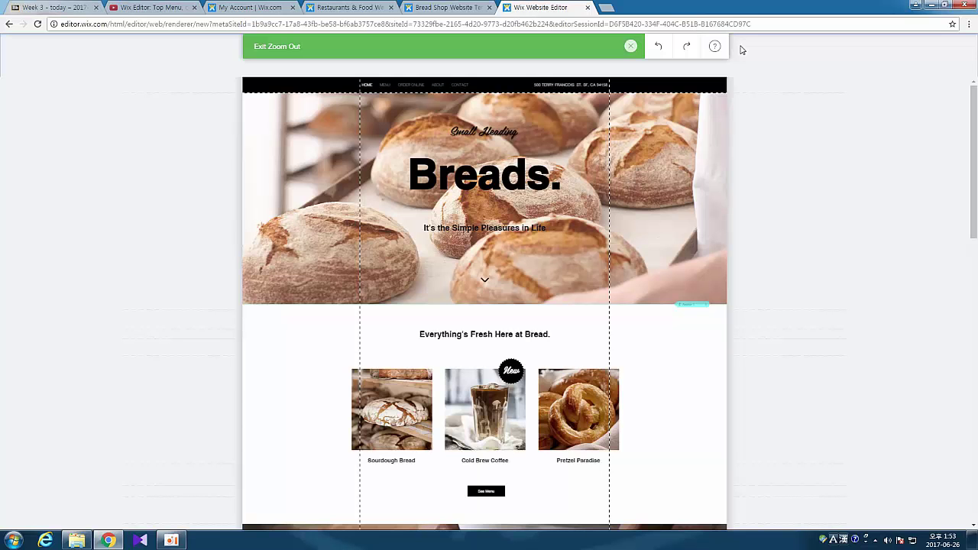
scroll(606, 220, down, 6)
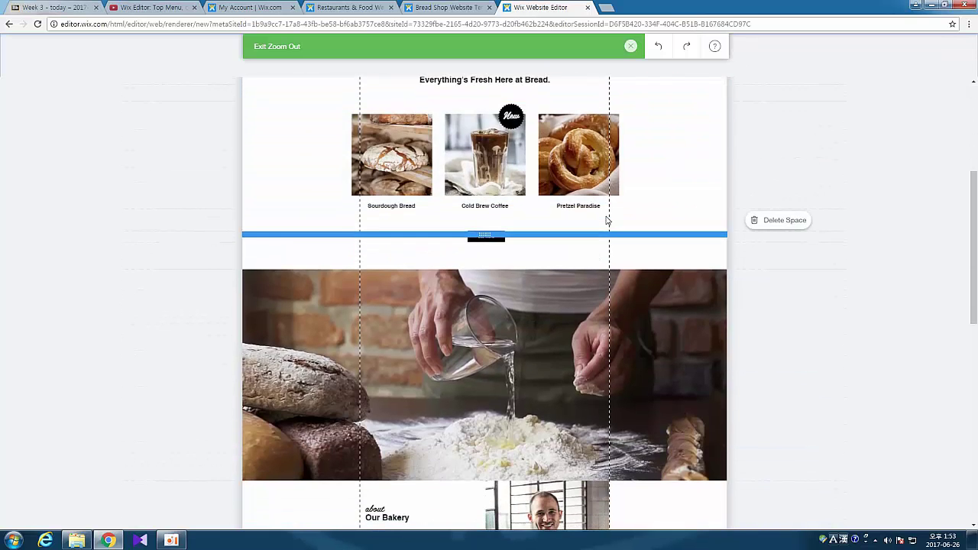
scroll(606, 220, down, 5)
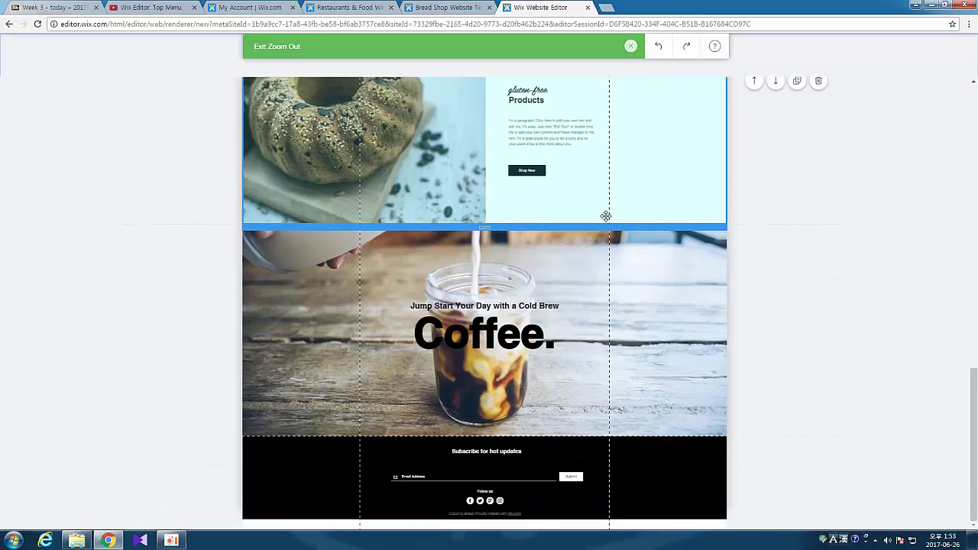
scroll(606, 216, up, 10)
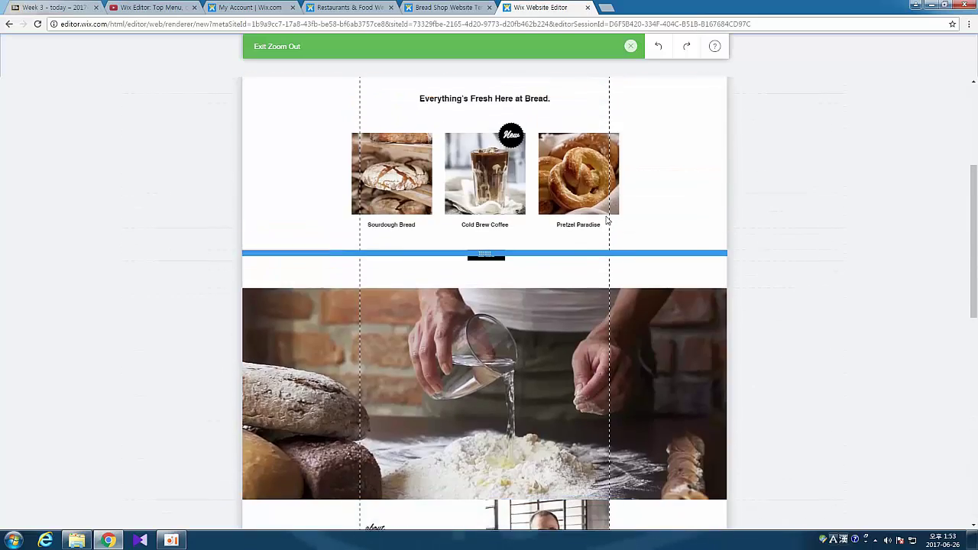
scroll(606, 216, down, 10)
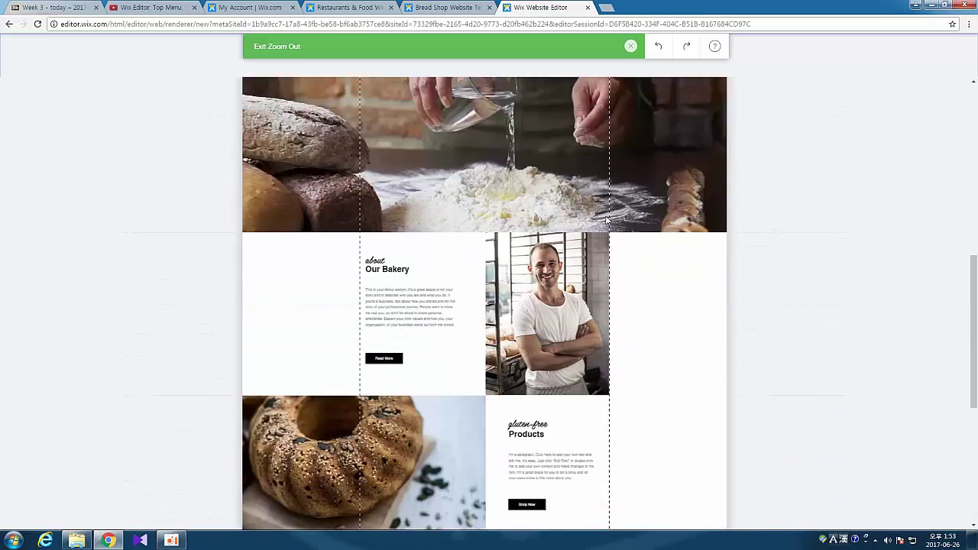
scroll(606, 217, up, 10)
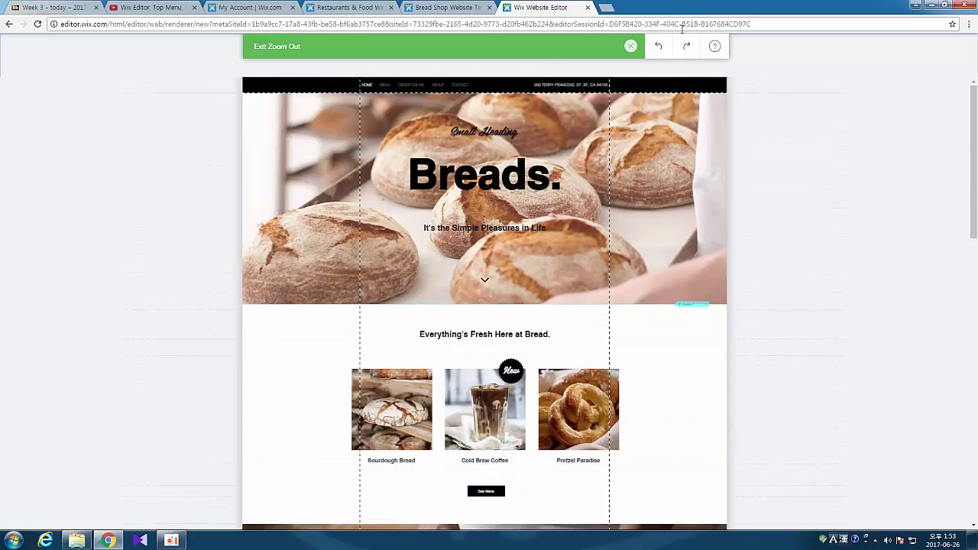
click(631, 49)
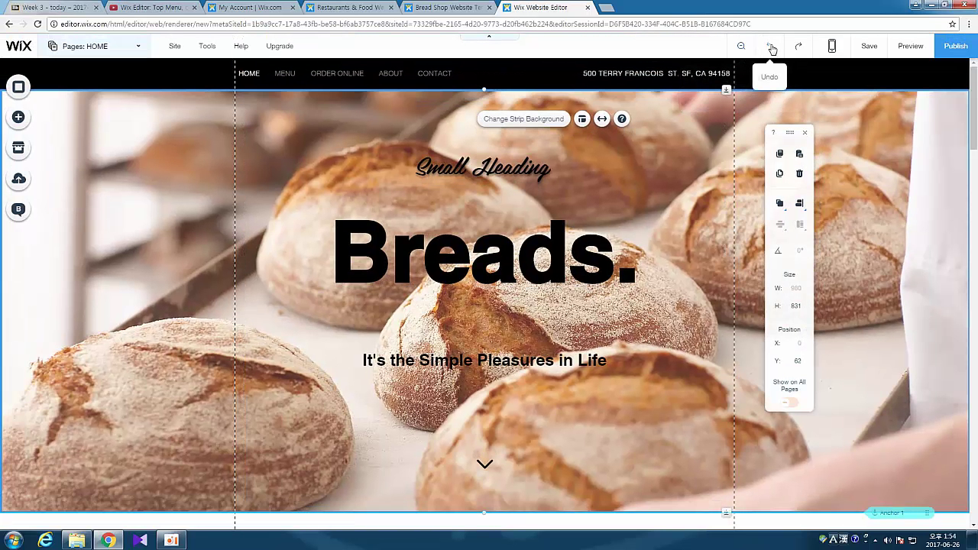
Switch to editing the site's mobile view and dismiss the Mobile Editor welcome message
click(832, 48)
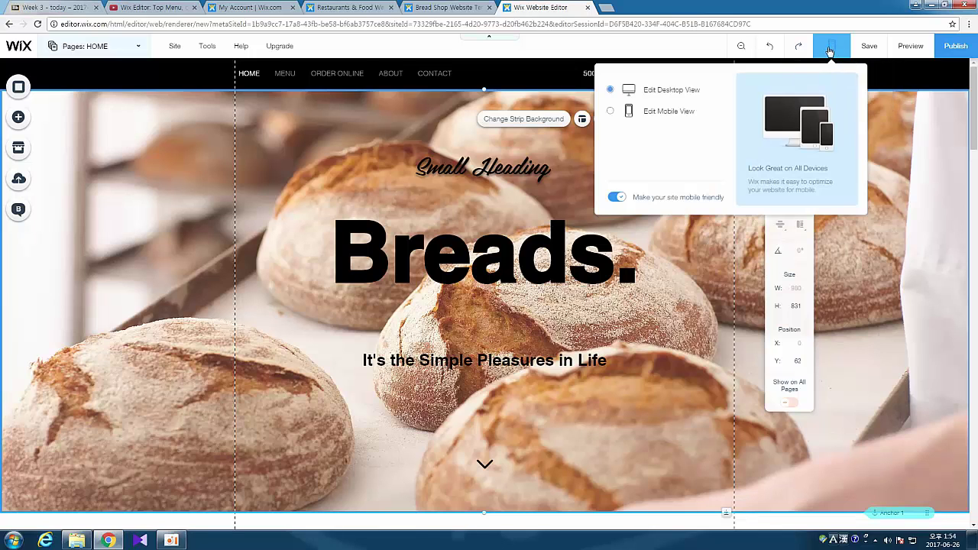
click(653, 113)
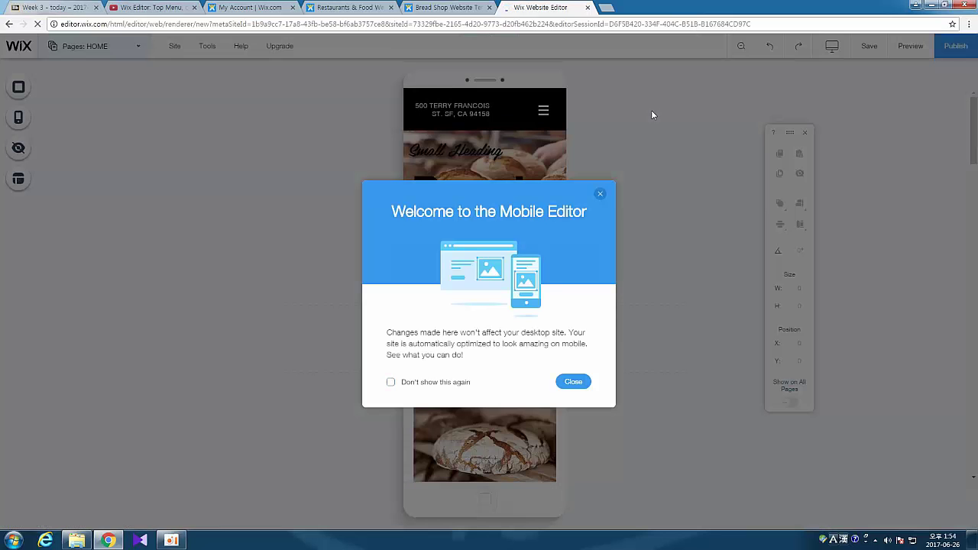
click(574, 383)
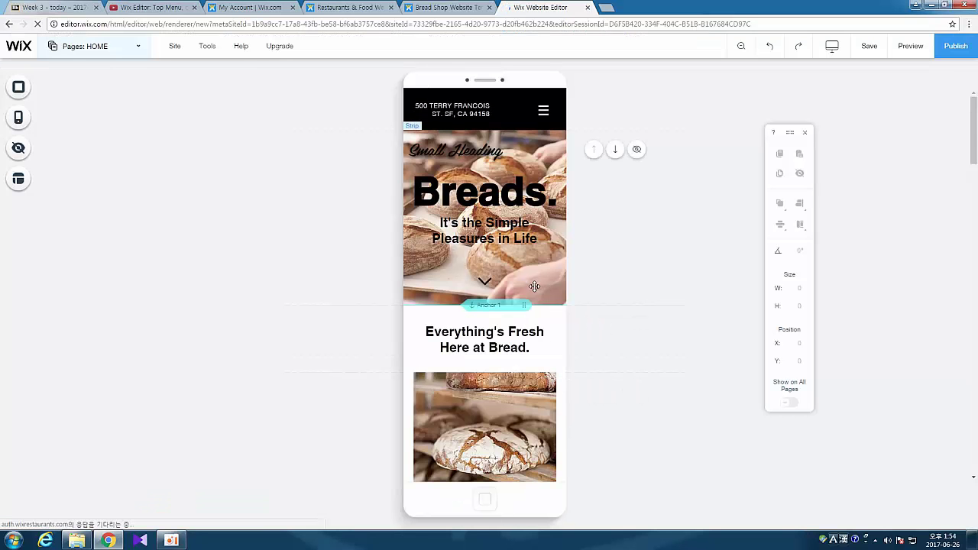
Examine how the HOME page's sections are stacked in the mobile layout, from the header down to the subscribe form and back
scroll(534, 287, down, 3)
scroll(515, 321, down, 3)
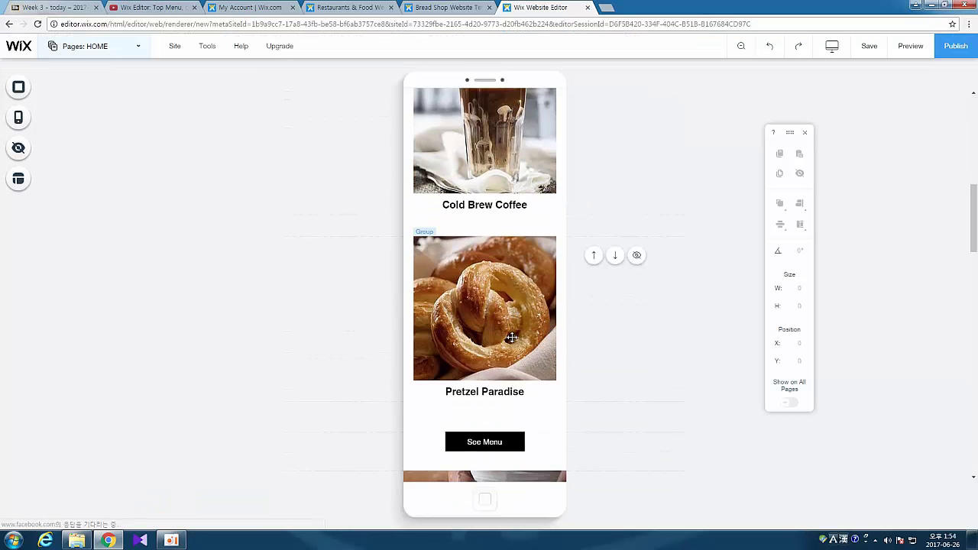
scroll(511, 337, down, 3)
scroll(512, 337, down, 3)
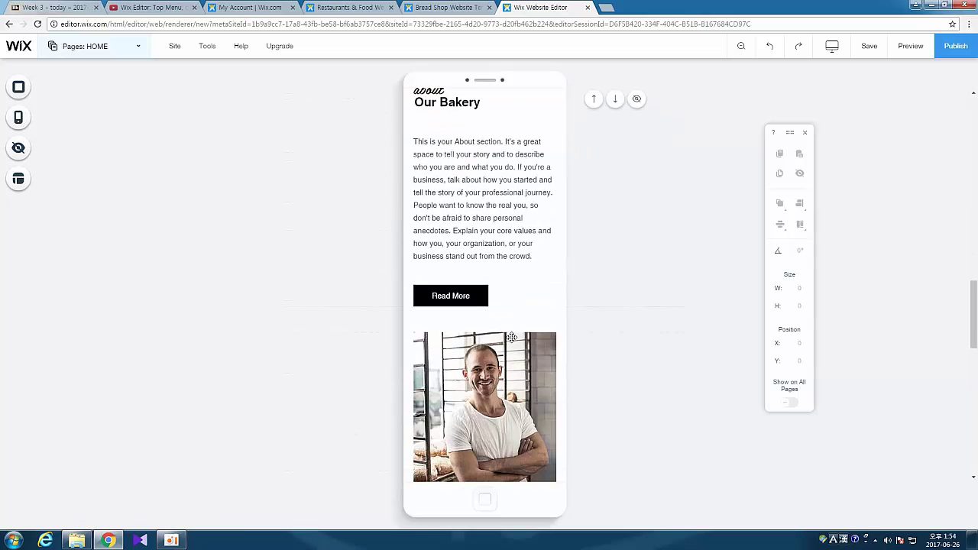
scroll(511, 337, down, 10)
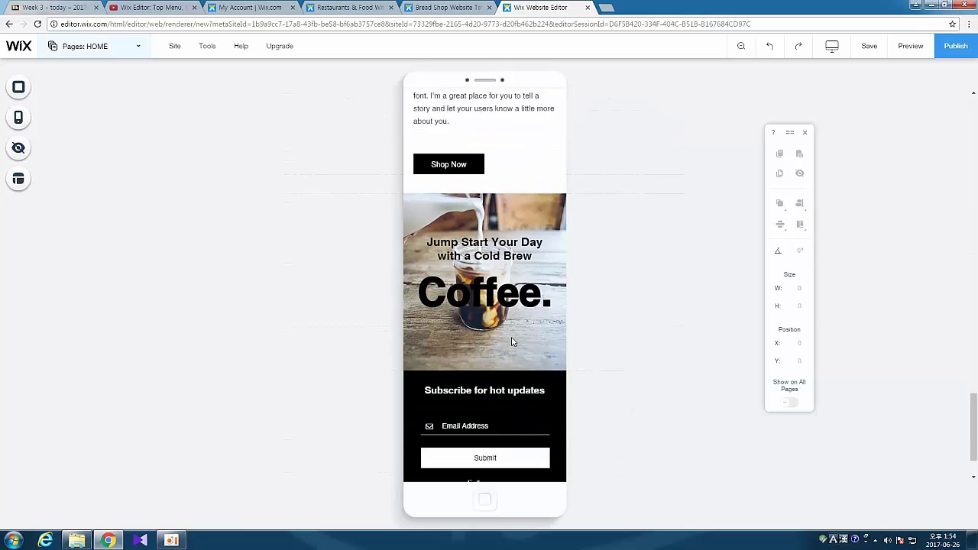
scroll(512, 340, down, 3)
scroll(512, 337, up, 10)
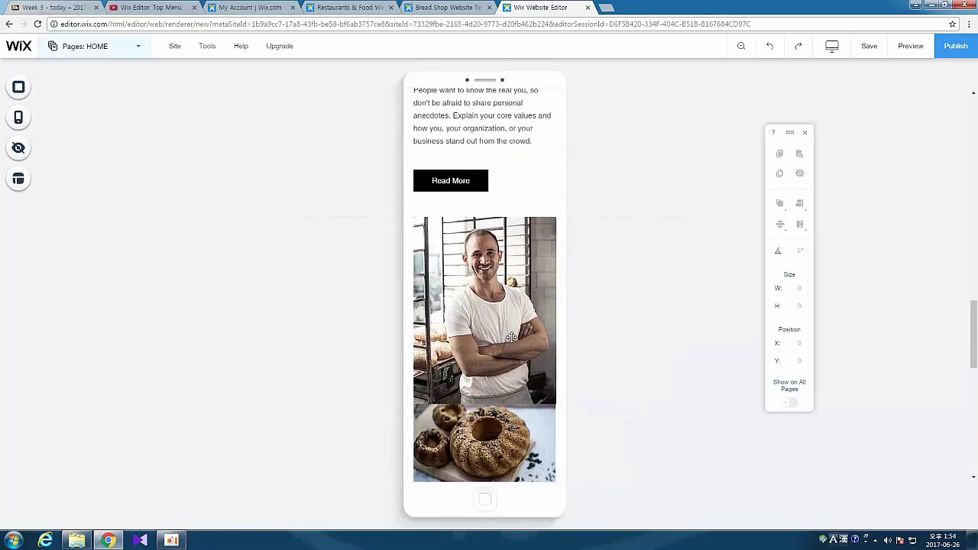
scroll(511, 337, up, 15)
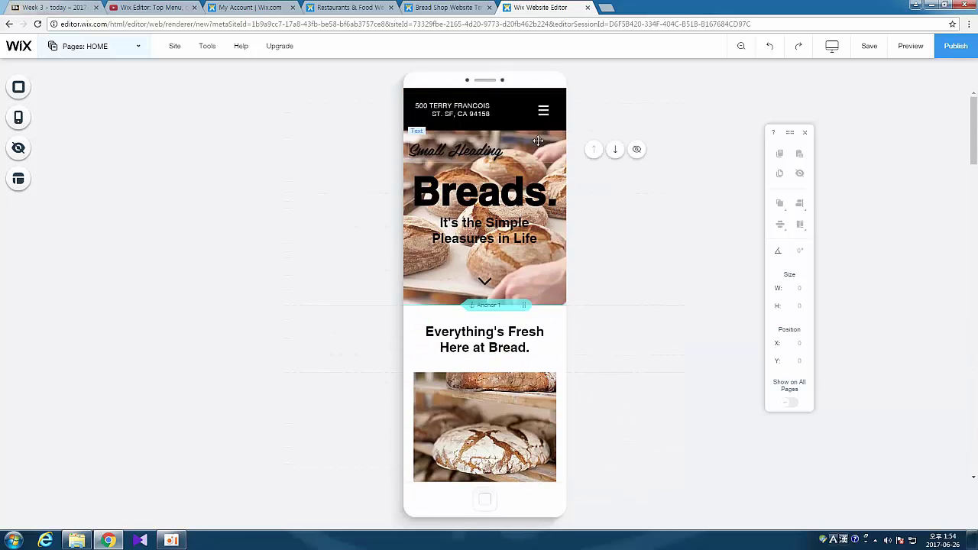
Inspect the mobile header's menu icon and the tagline text by selecting each, and return to the desktop view
click(544, 111)
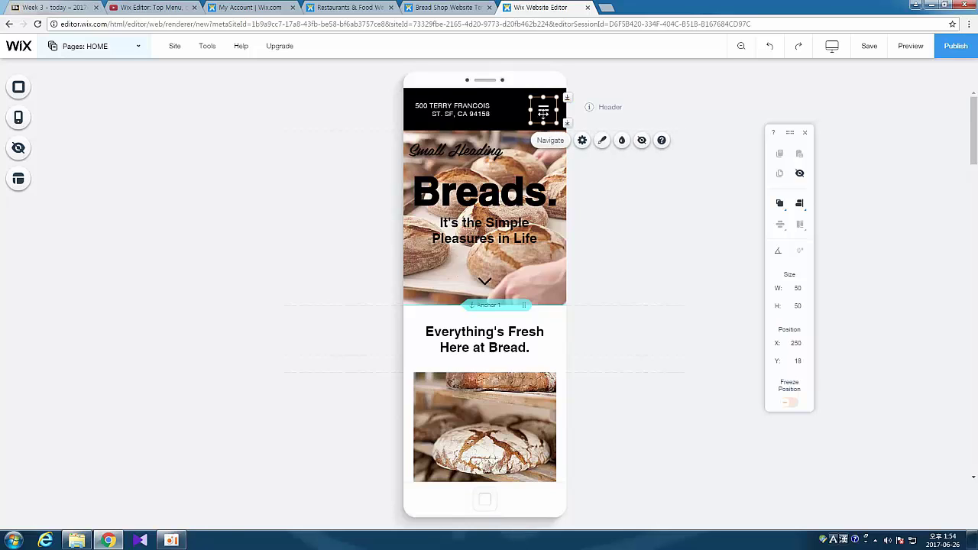
click(484, 230)
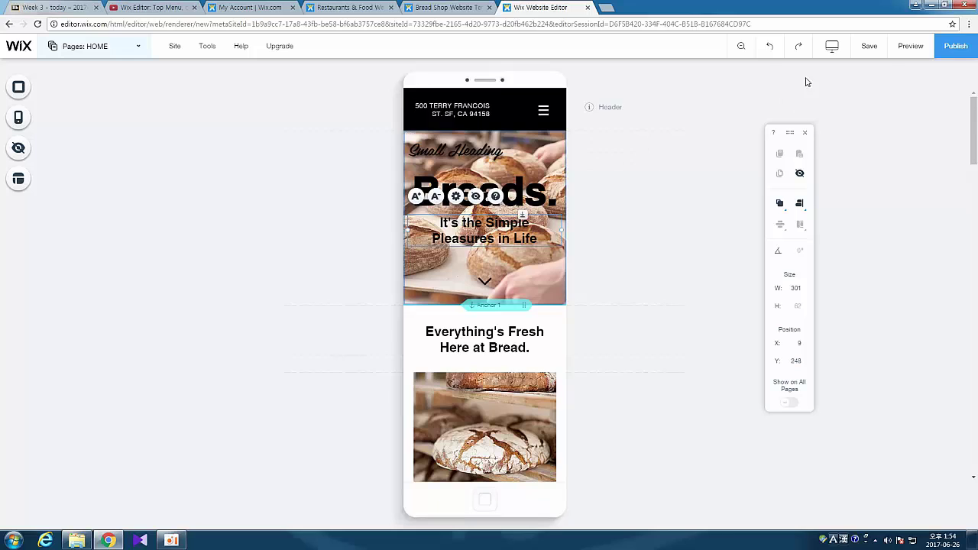
click(831, 47)
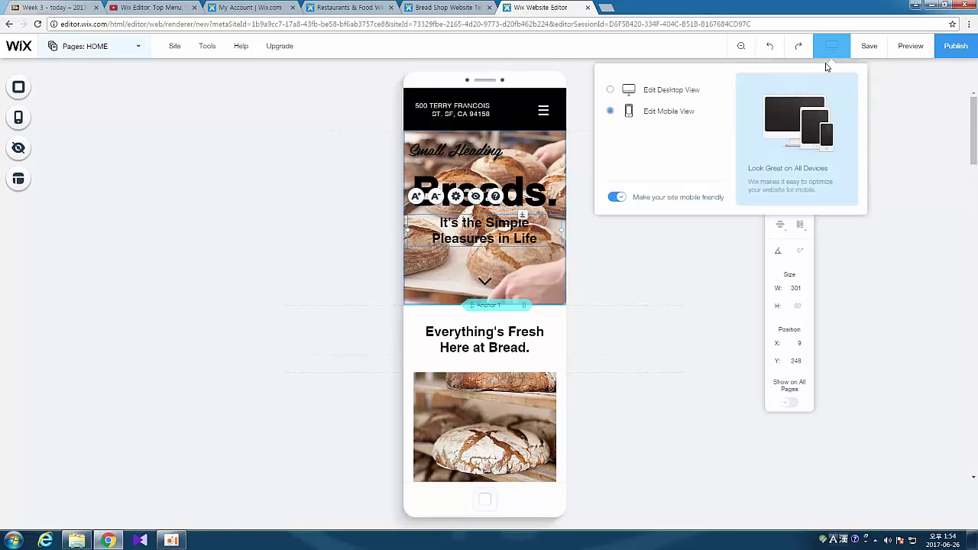
click(661, 91)
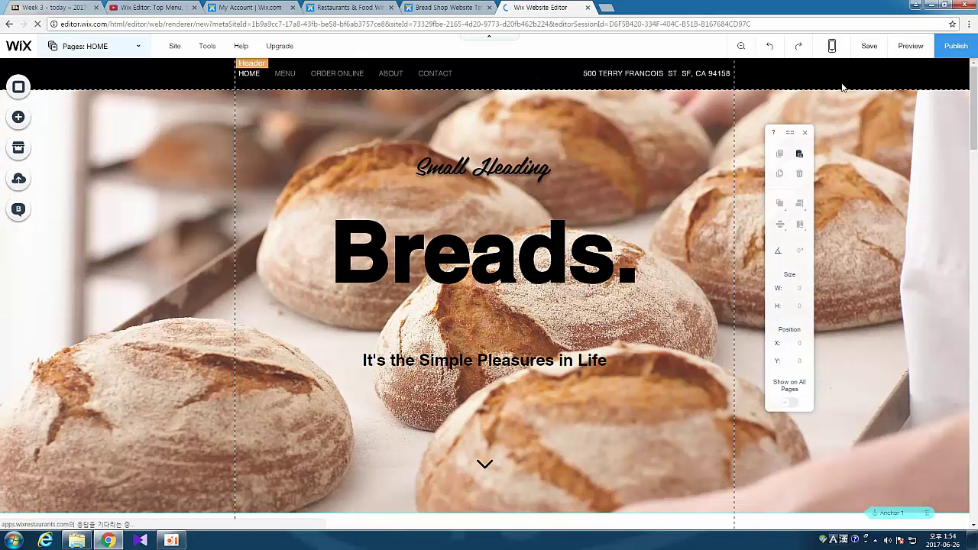
Save the site on a free Wix.com domain with the site name "sample" and close the confirmation without publishing
click(864, 47)
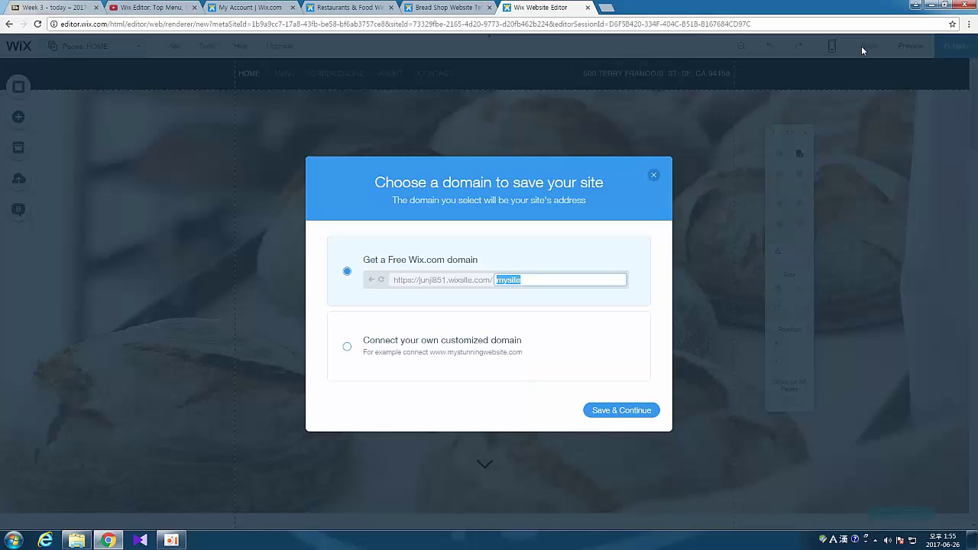
click(550, 285)
double_click(548, 282)
mouse_move(420, 285)
text(s)
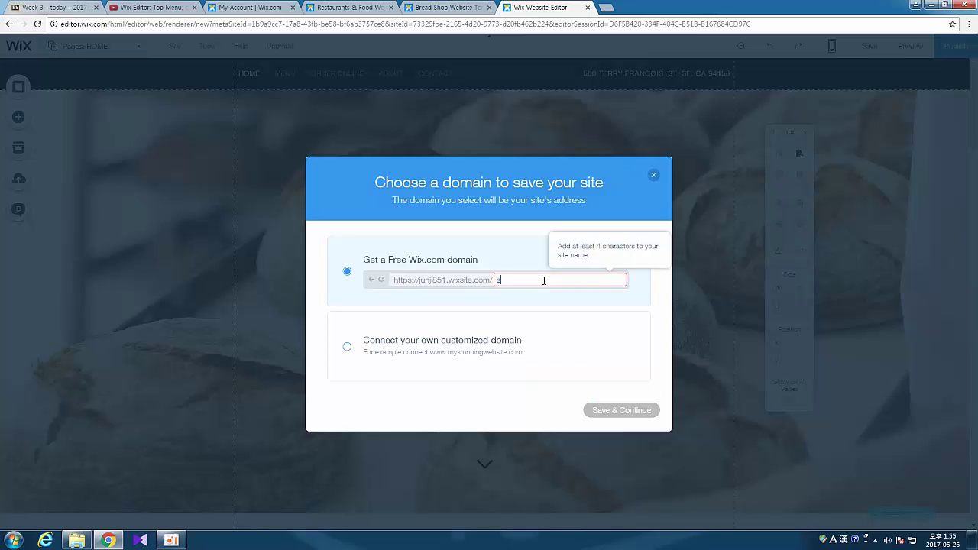
text(ample)
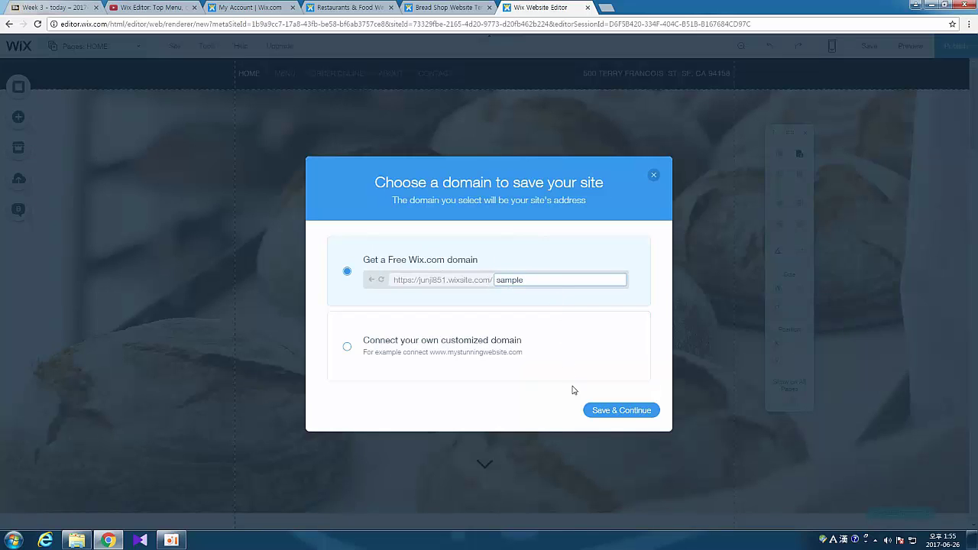
click(626, 412)
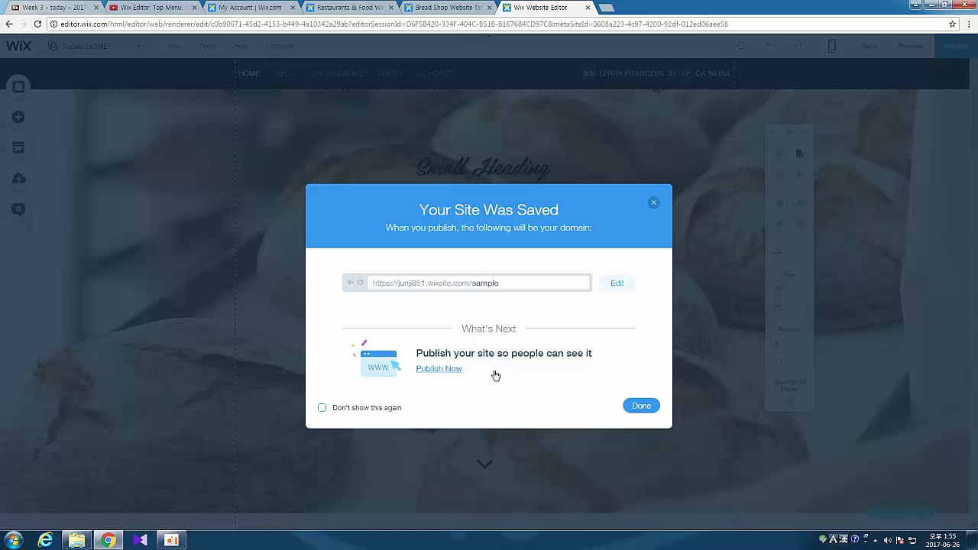
click(642, 408)
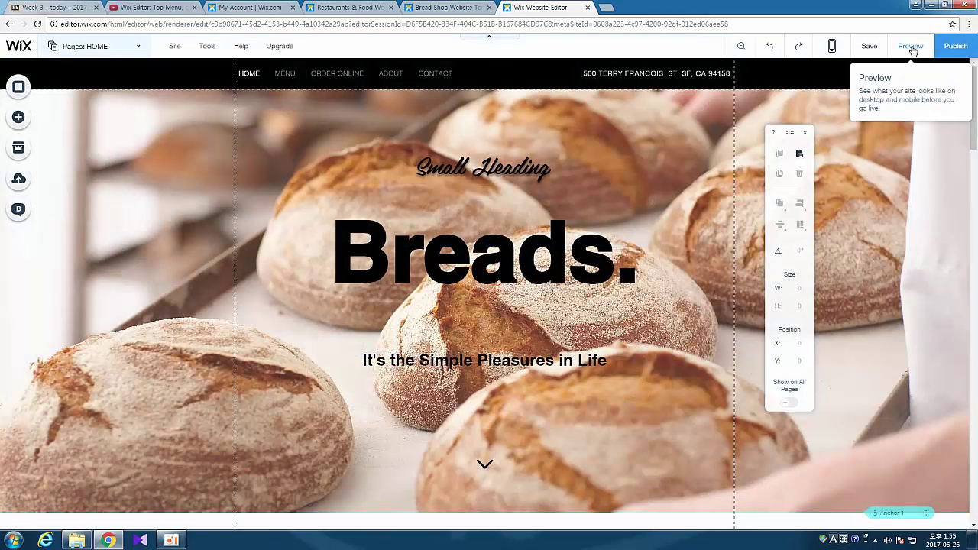
Preview the desktop site and examine the HOME page from the header down to the cold brew section and back
click(916, 44)
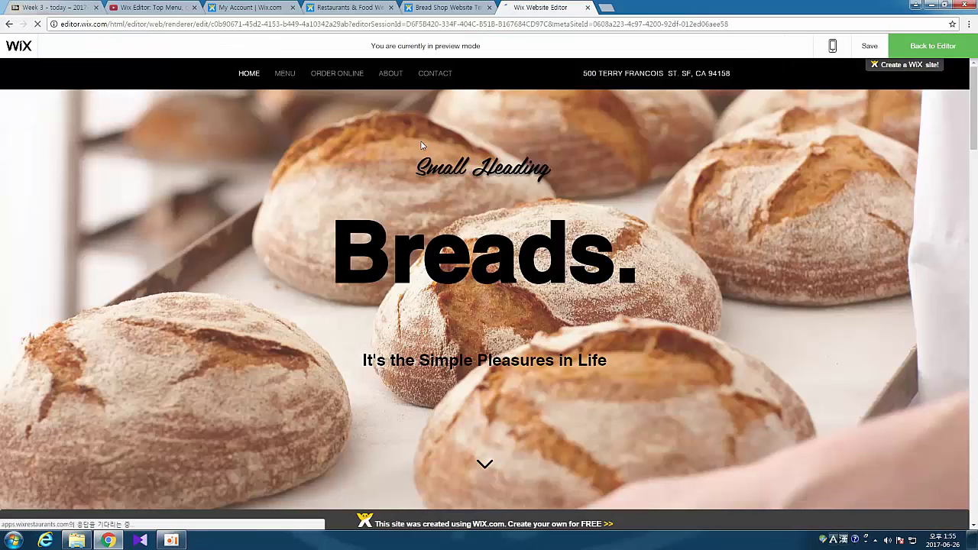
scroll(426, 175, down, 2)
scroll(426, 175, down, 10)
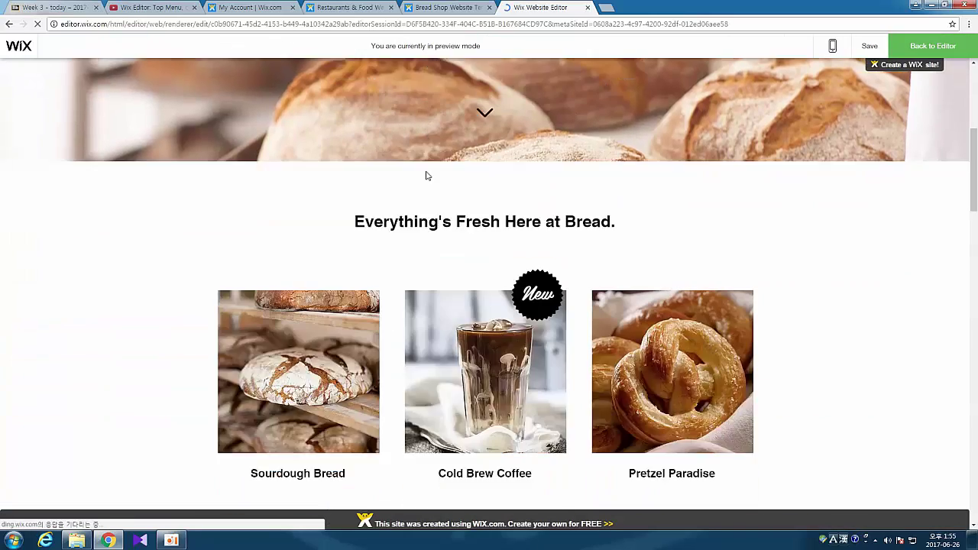
scroll(426, 175, down, 10)
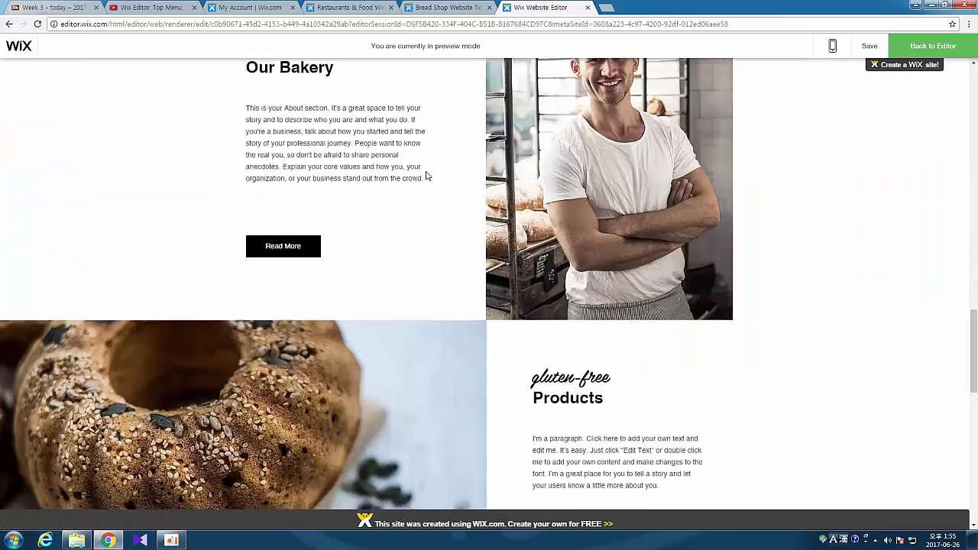
scroll(426, 175, up, 20)
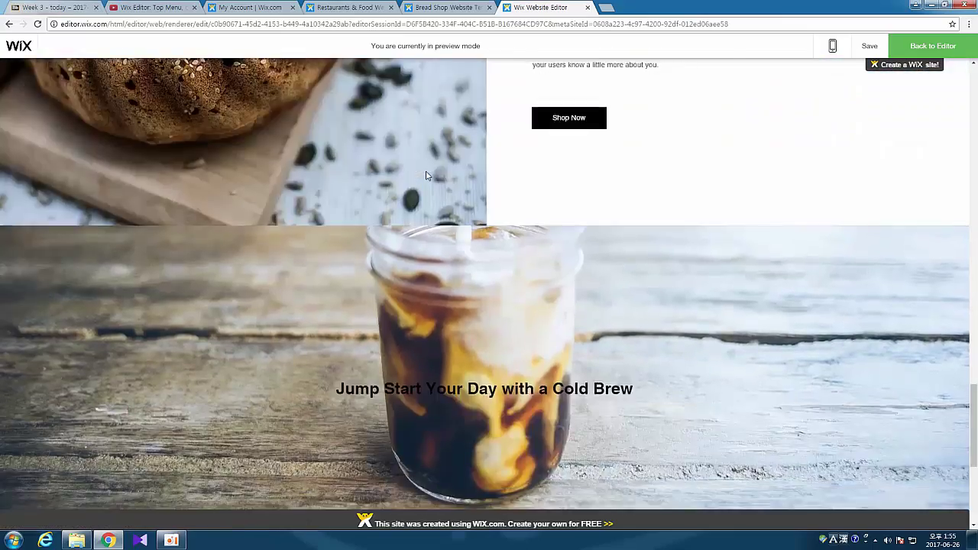
scroll(426, 175, up, 6)
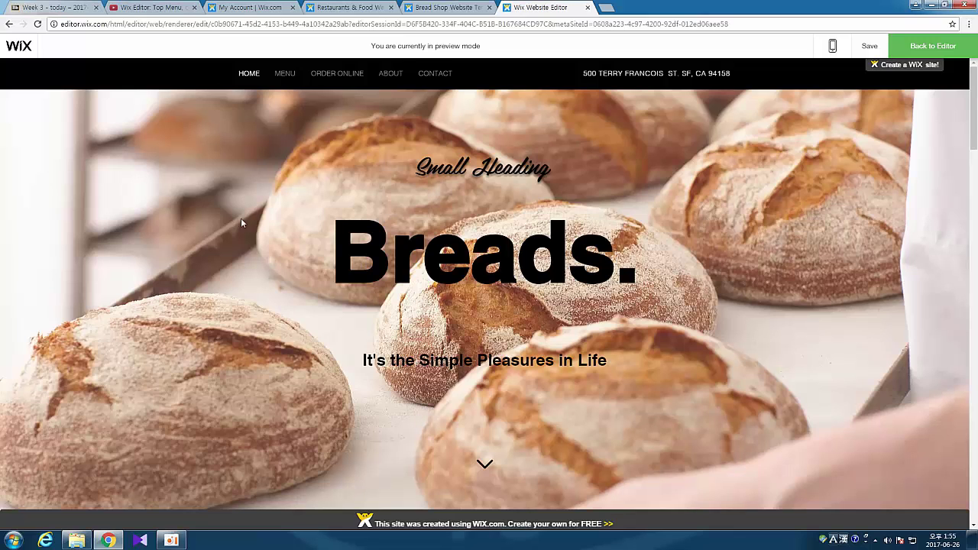
mouse_move(169, 544)
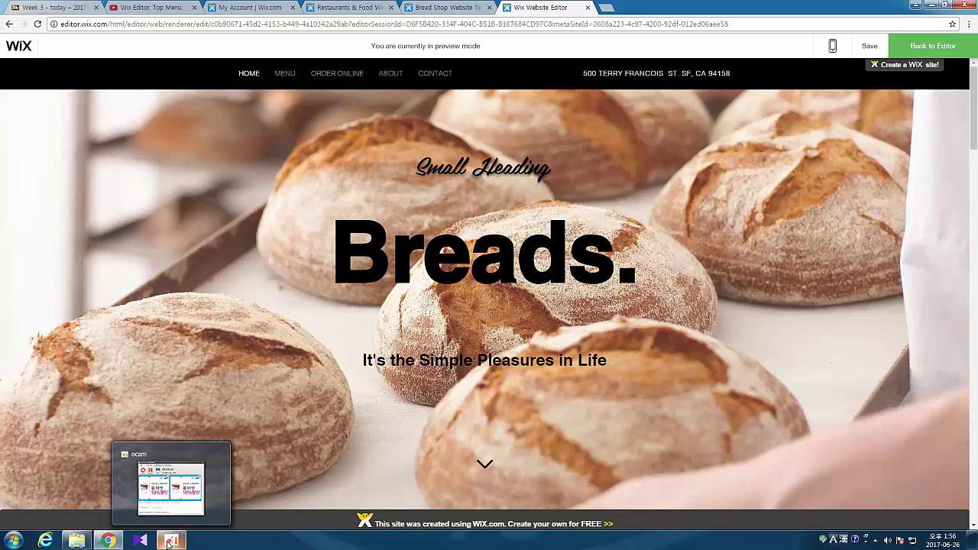